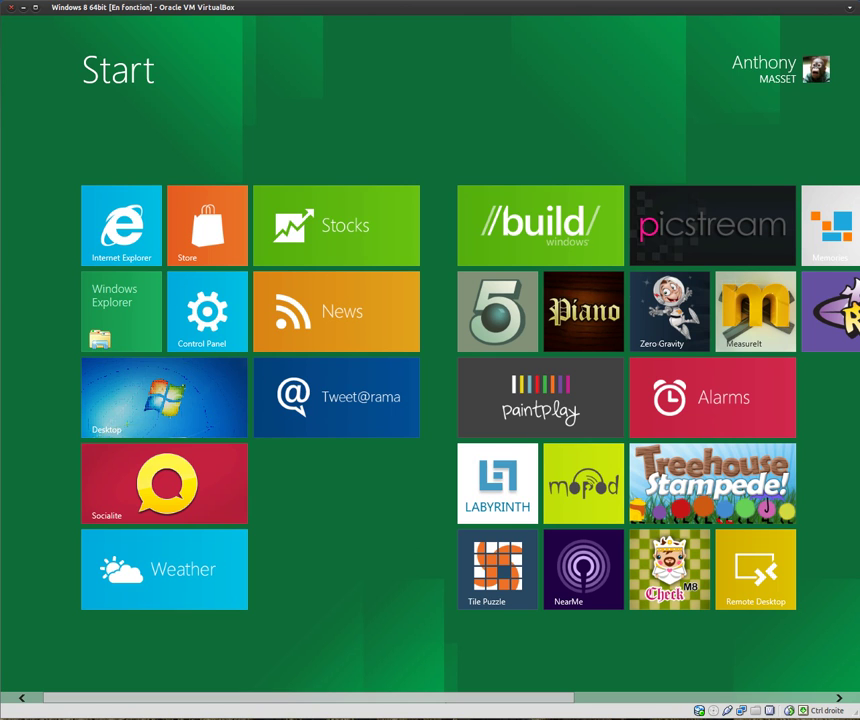
Open the file explorer on the desktop and examine the sharing, view and new-item options for Libraries
key(super)
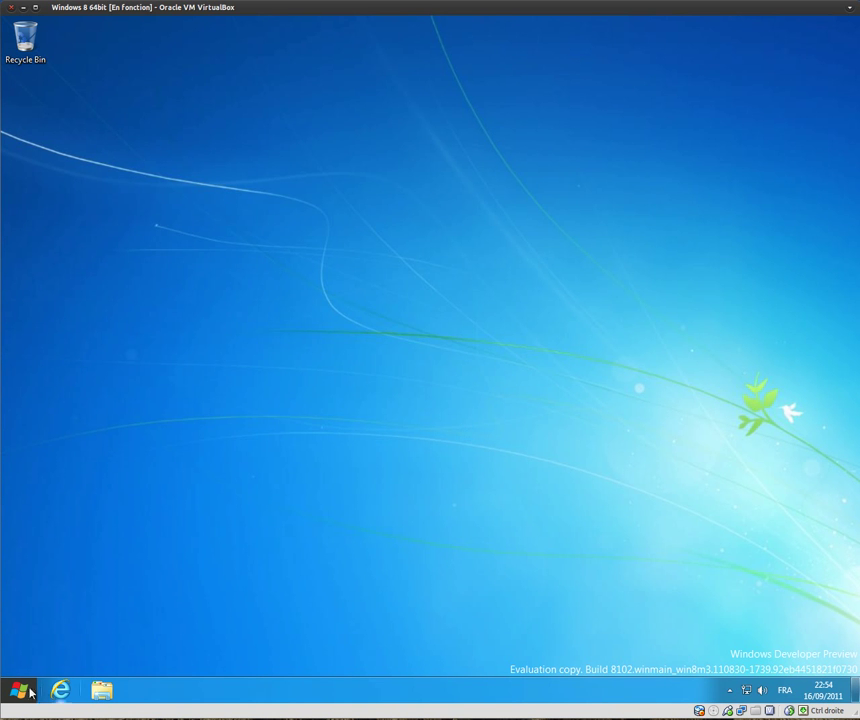
click(100, 692)
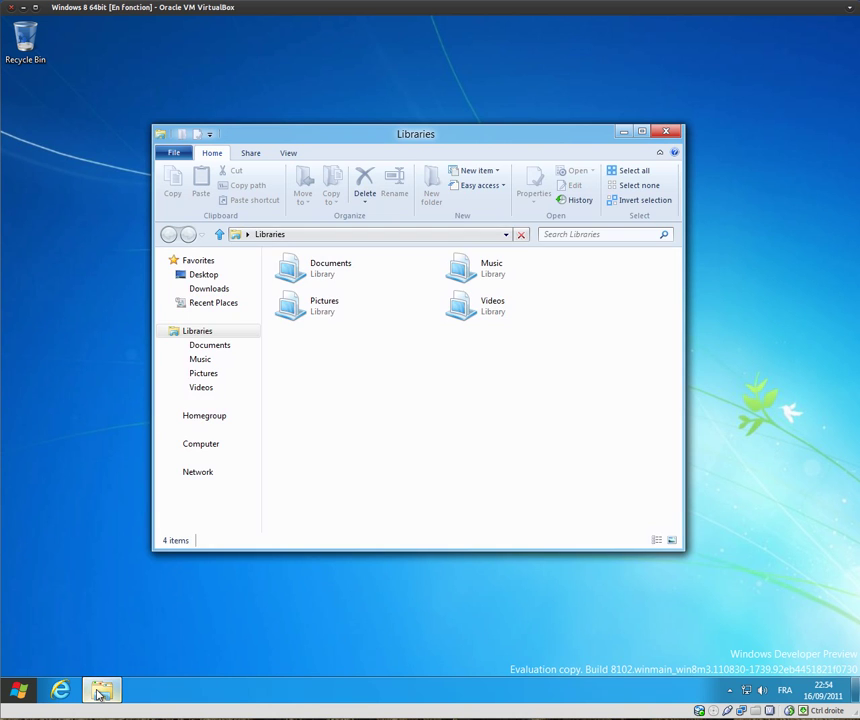
click(262, 156)
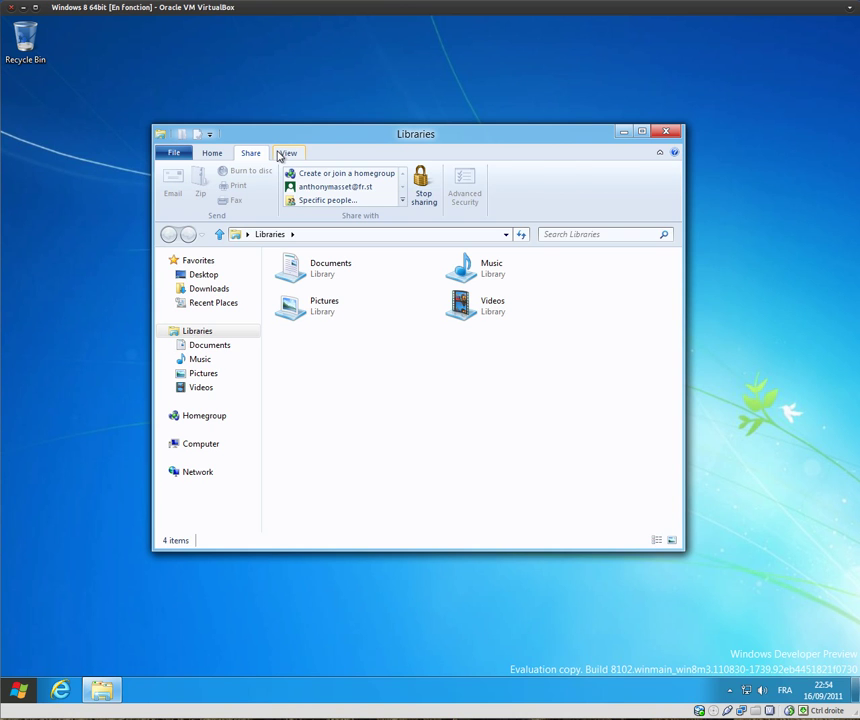
click(284, 154)
click(250, 154)
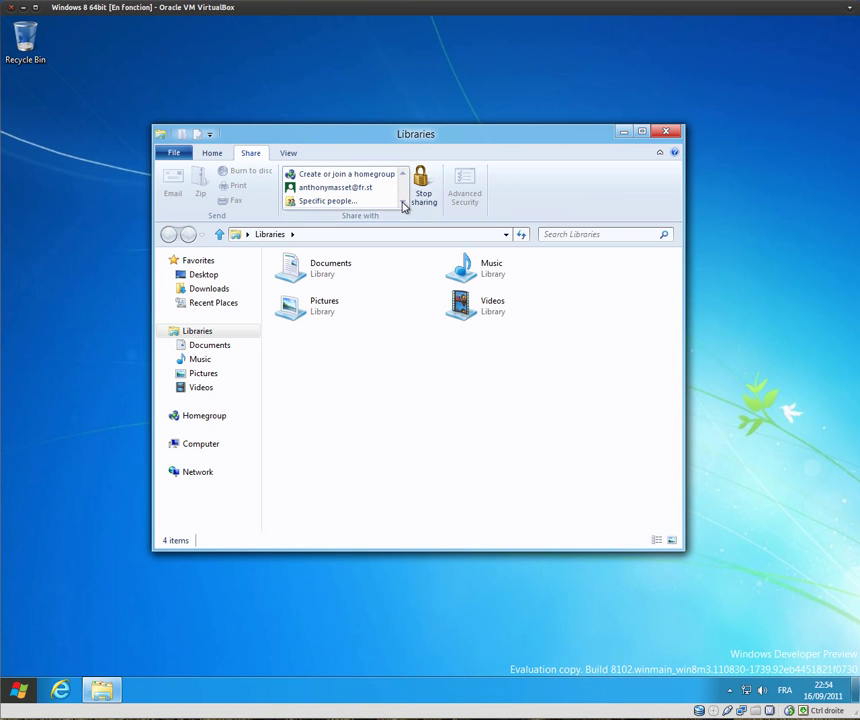
right_click(338, 405)
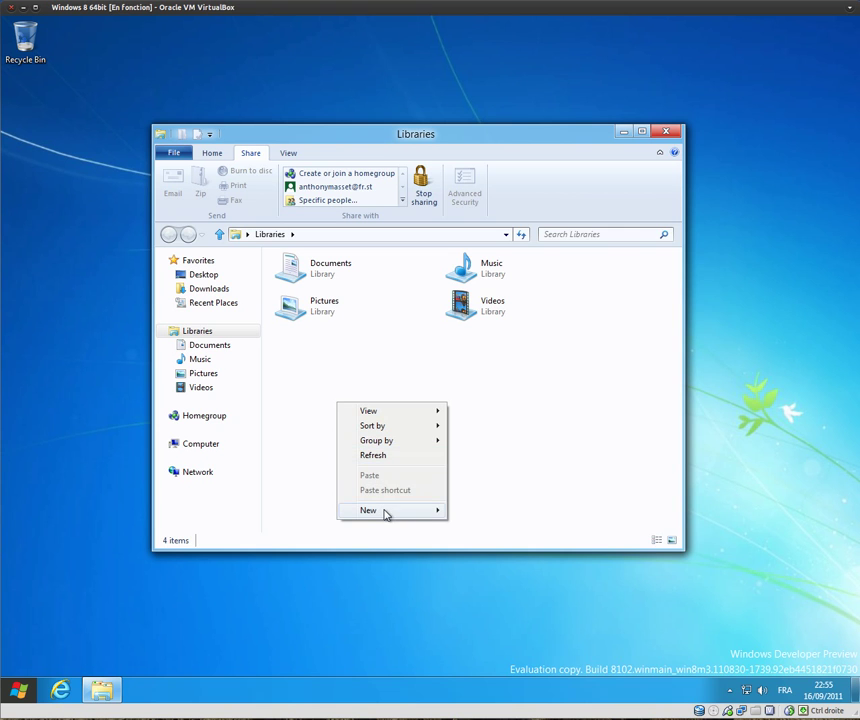
mouse_move(384, 512)
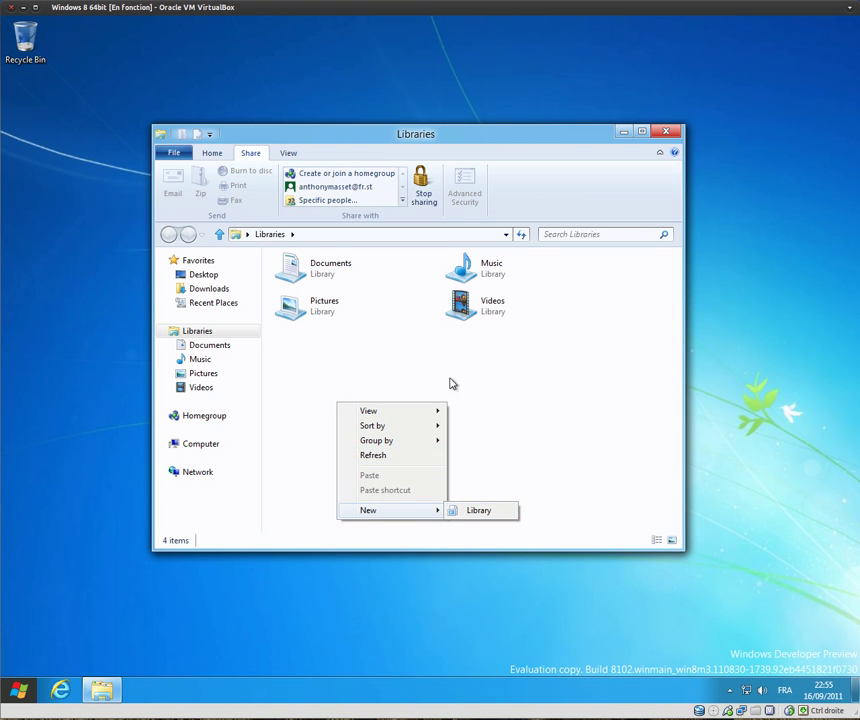
Create a text document in the Documents library, keeping the default name New Text Document
click(313, 265)
double_click(313, 265)
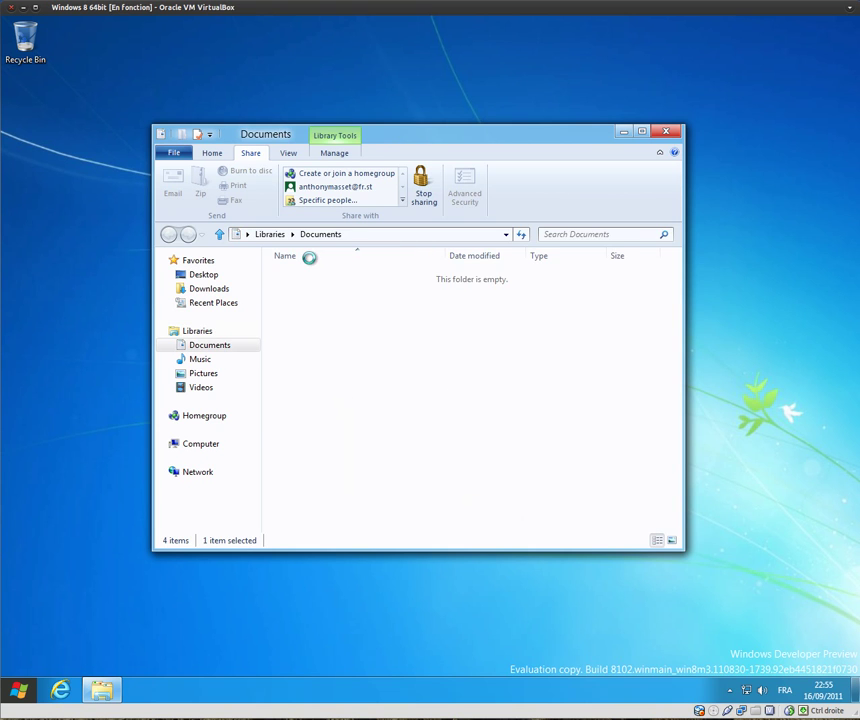
right_click(331, 331)
mouse_move(388, 478)
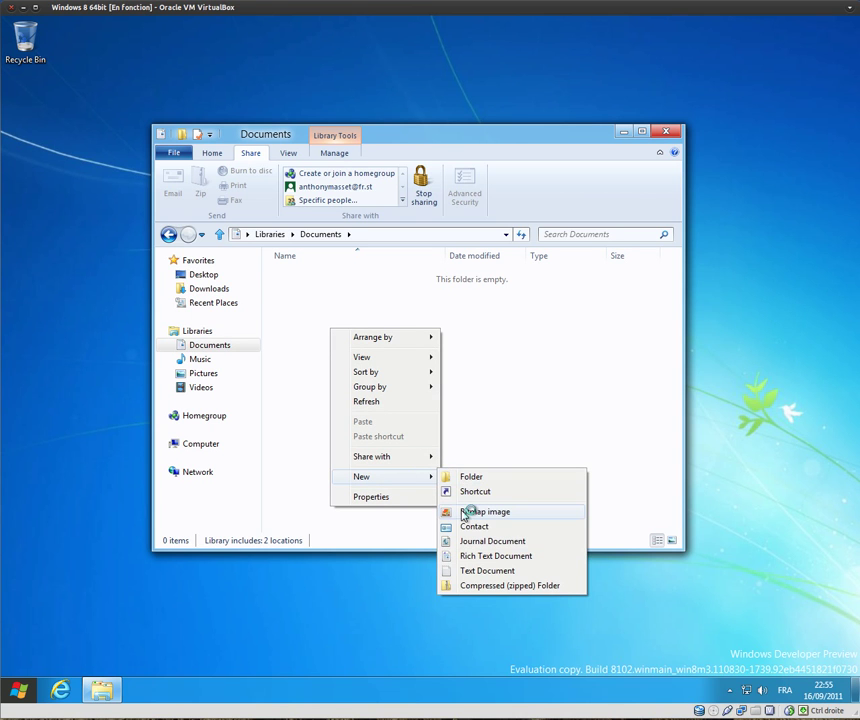
click(472, 571)
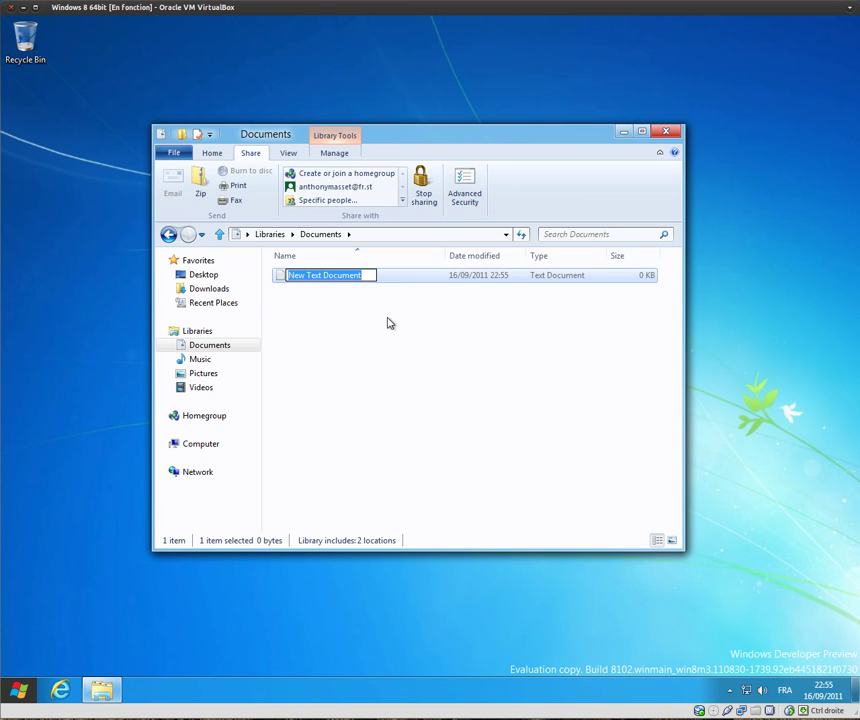
key(Return)
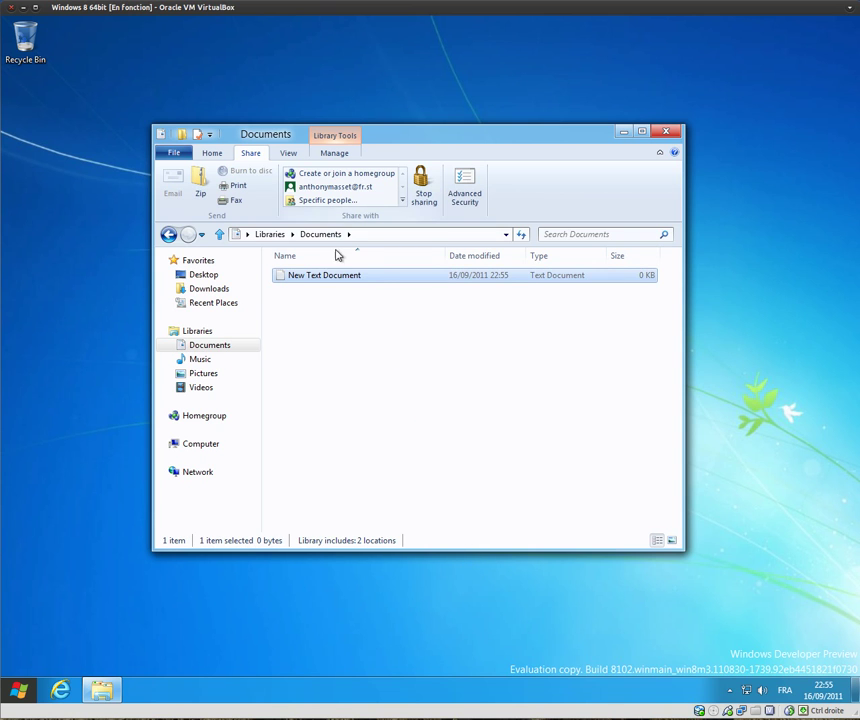
Share New Text Document with the other user account, authorizing the change with the administrator password
right_click(345, 280)
mouse_move(408, 353)
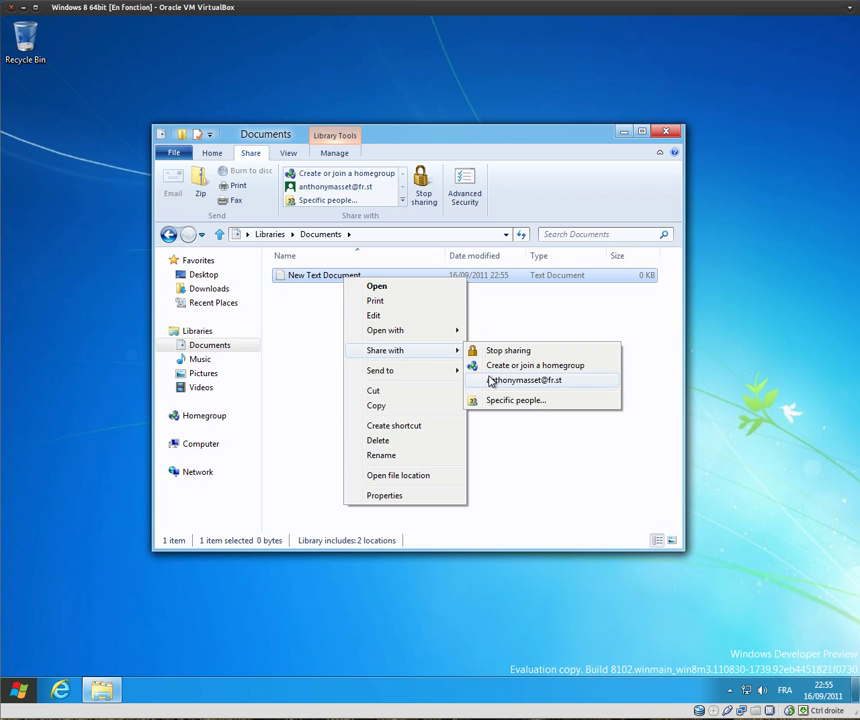
click(491, 382)
click(364, 322)
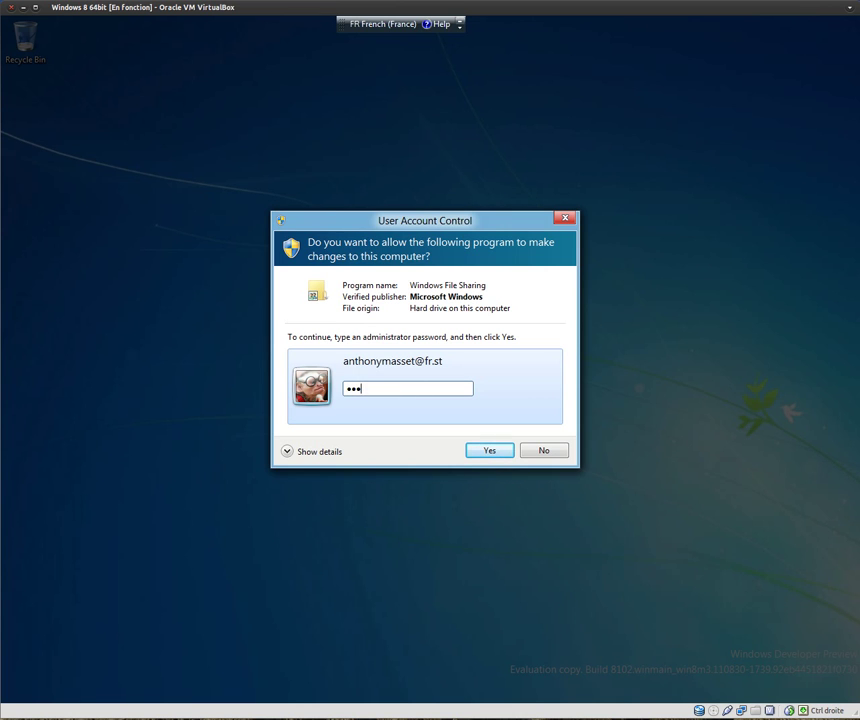
key(BackSpace)
key(BackSpace)
key(BackSpace)
key(BackSpace)
key(Return)
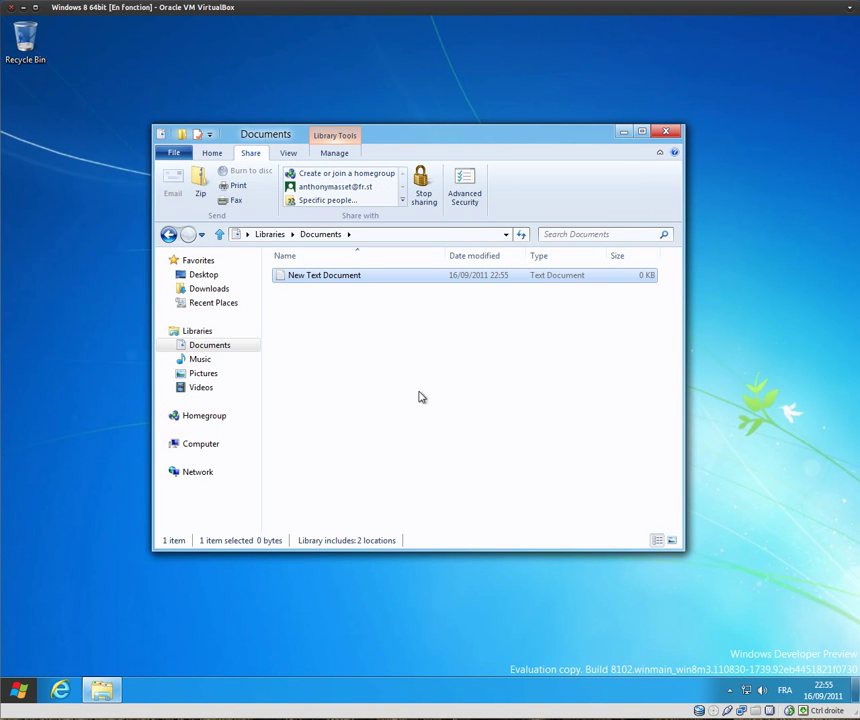
Display the management options of the Documents library and close the window
click(324, 153)
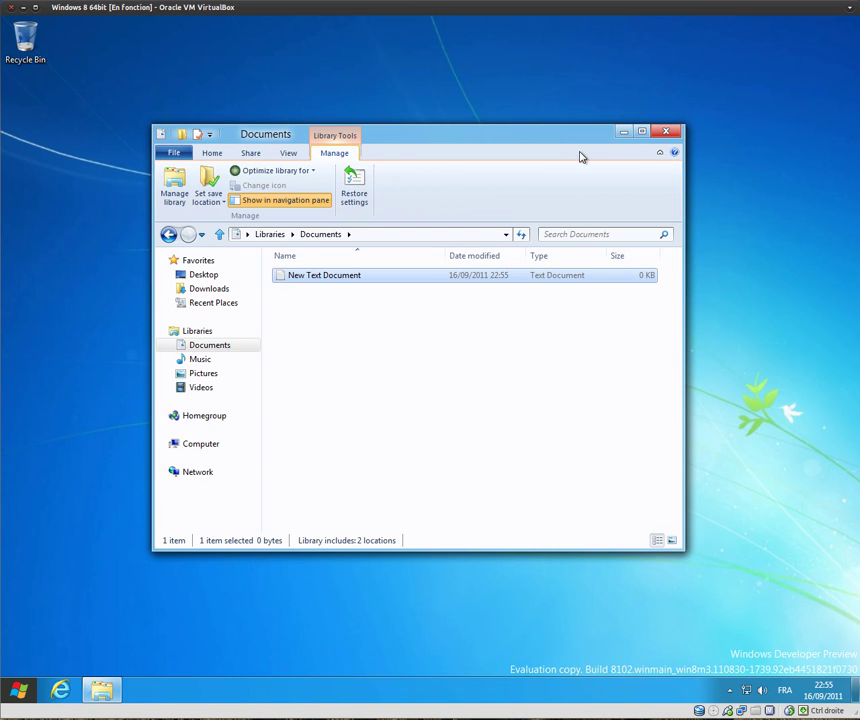
click(664, 132)
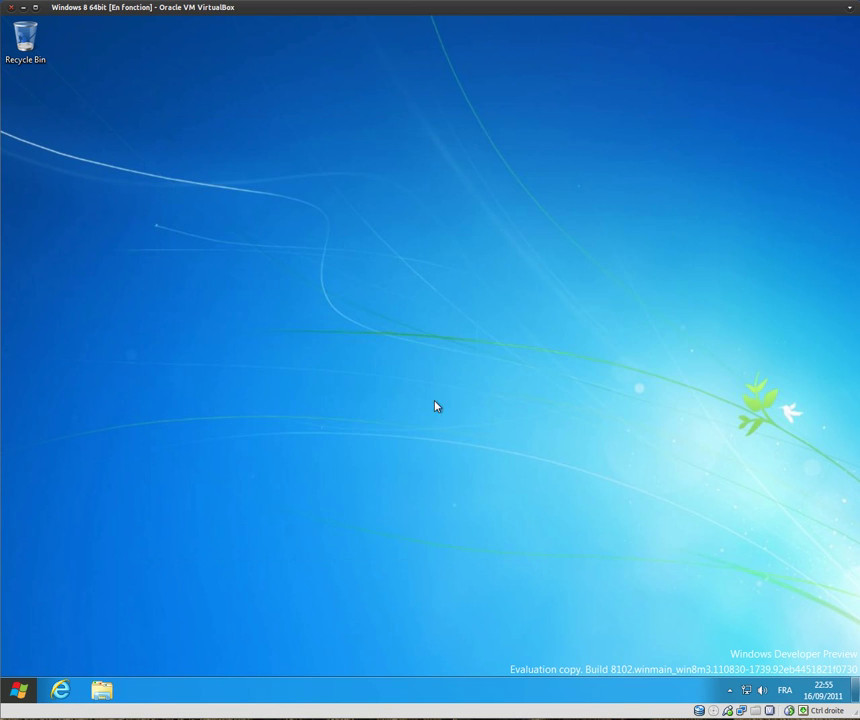
Open the Control Panel from the Start screen and examine the Users, General and Notifications settings
click(27, 686)
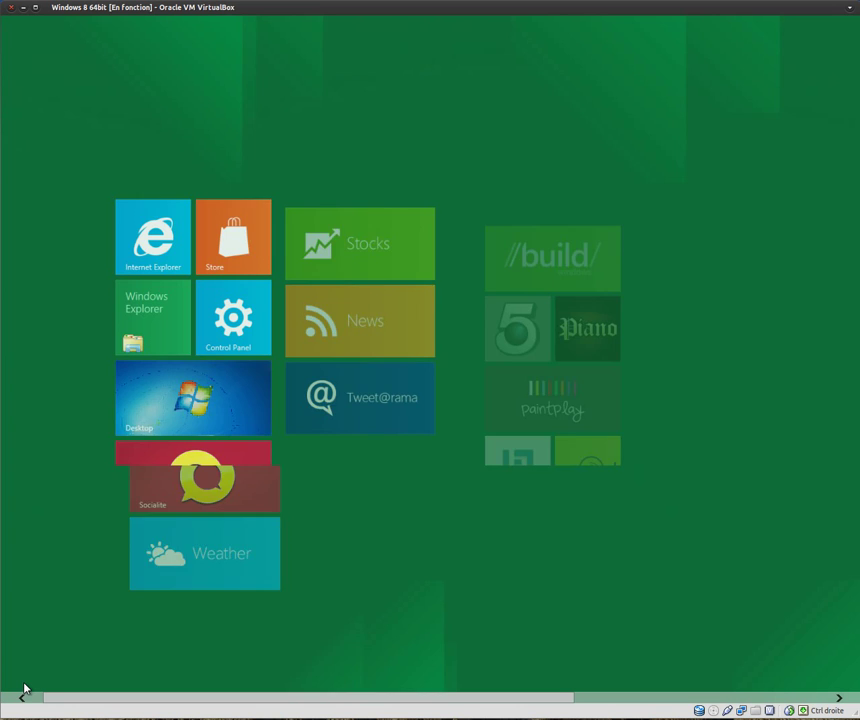
click(199, 325)
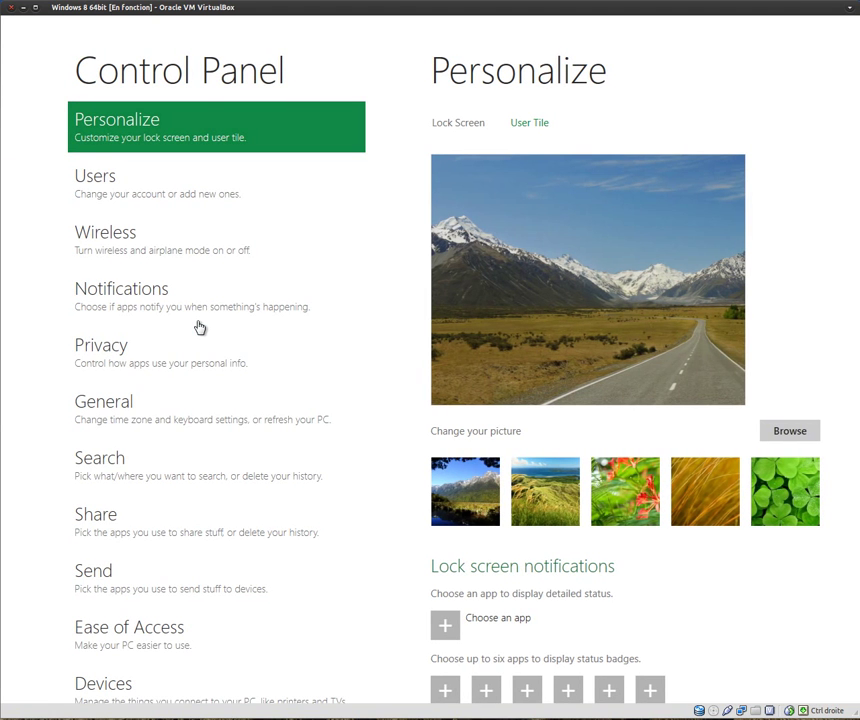
click(114, 189)
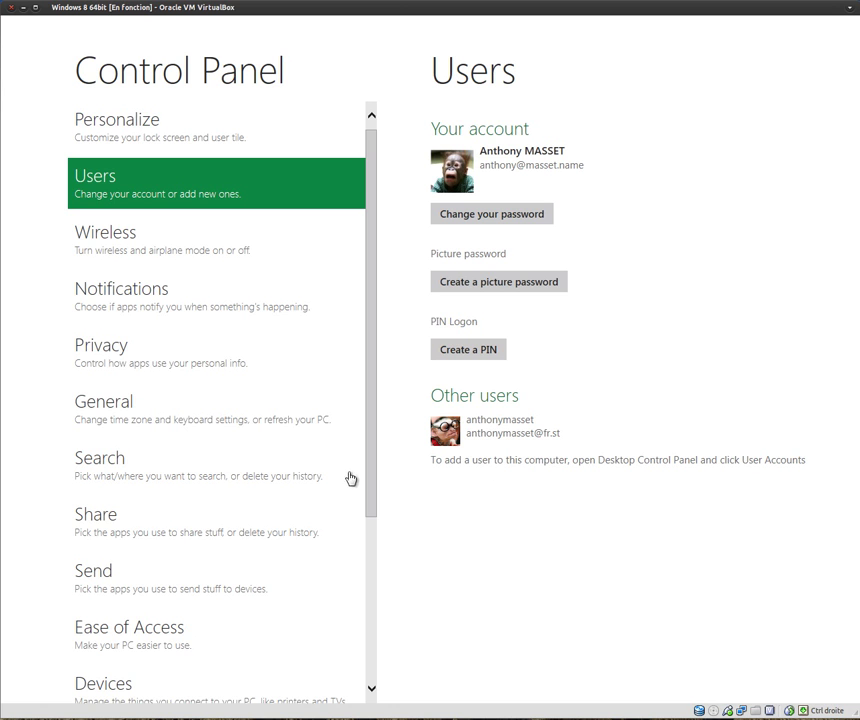
scroll(177, 376, down, 3)
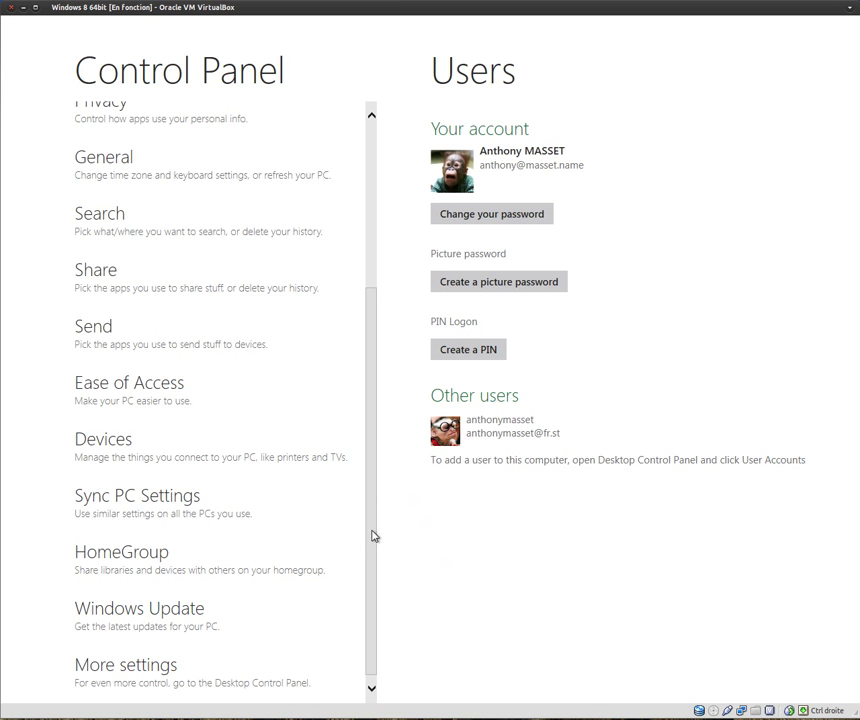
drag(370, 455, 379, 256)
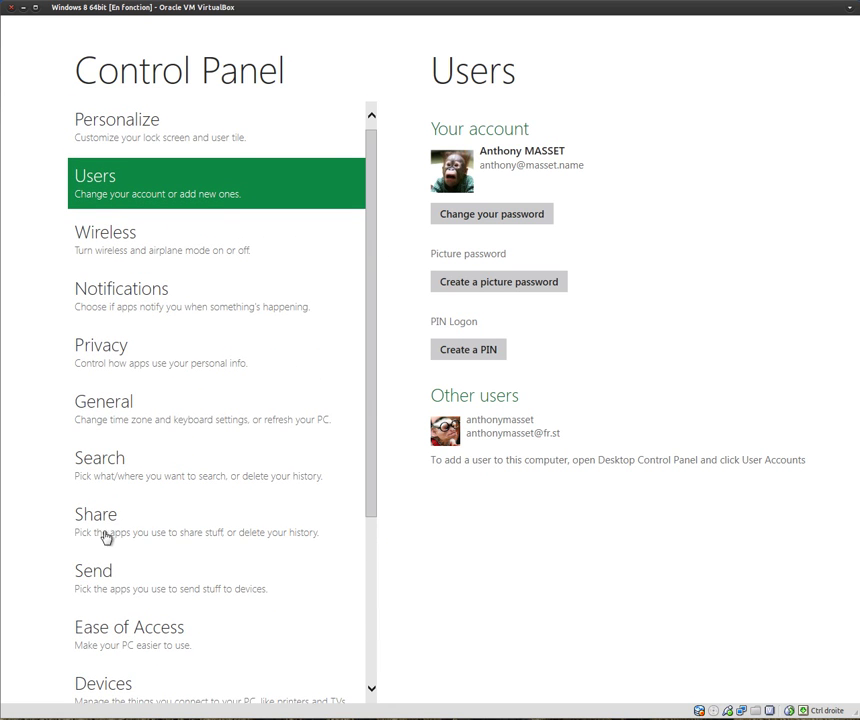
click(111, 414)
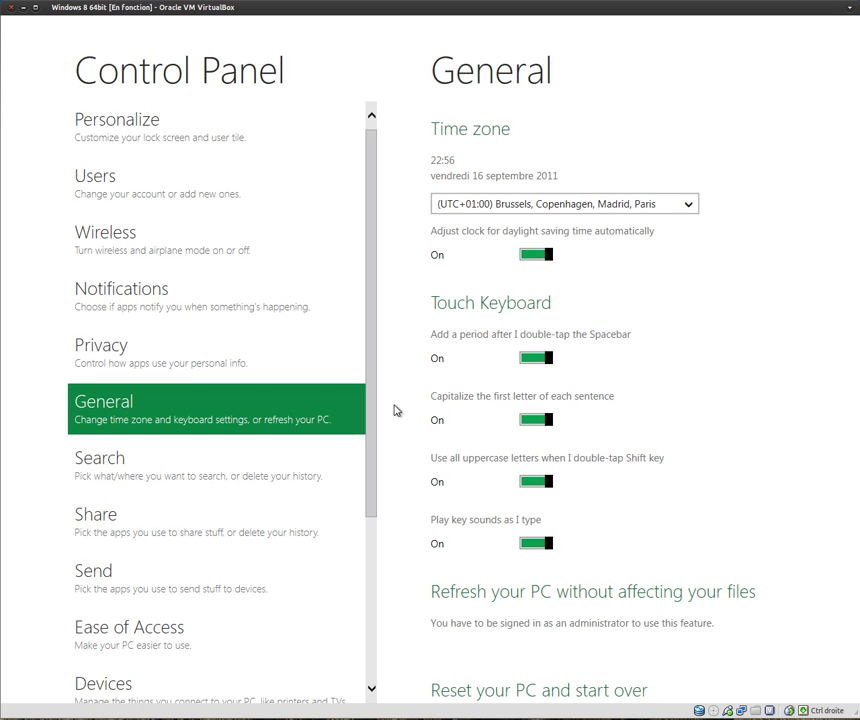
click(113, 318)
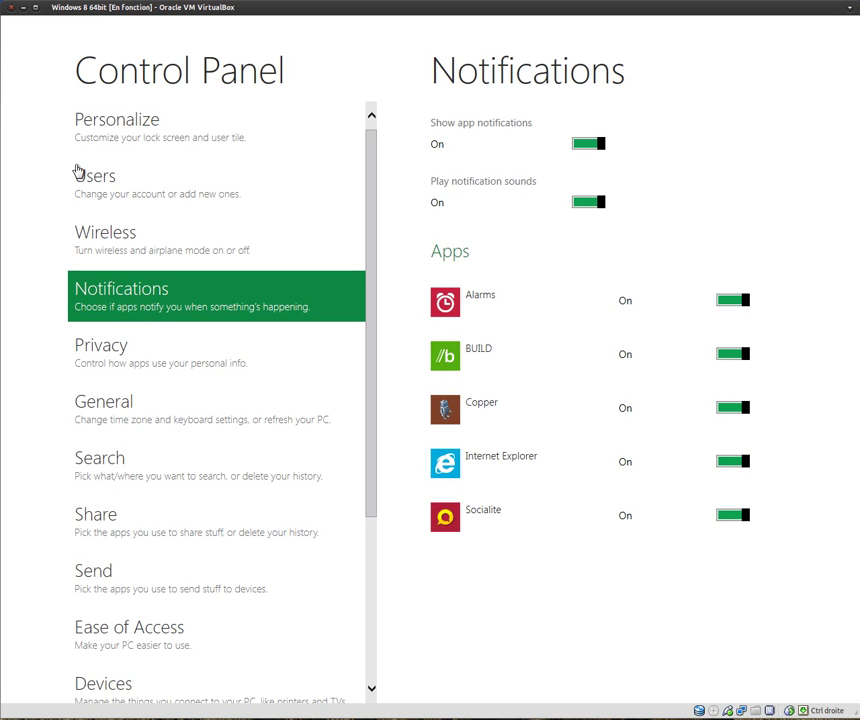
Examine the Personalize settings, including the app choice for a lock screen status badge and the user tile options
click(99, 133)
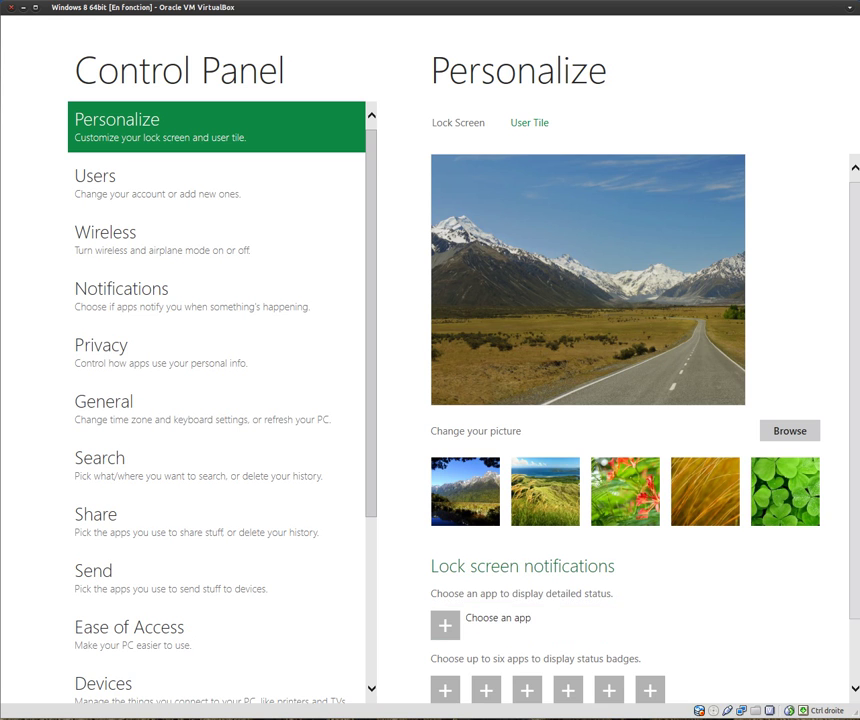
scroll(852, 288, down, 1)
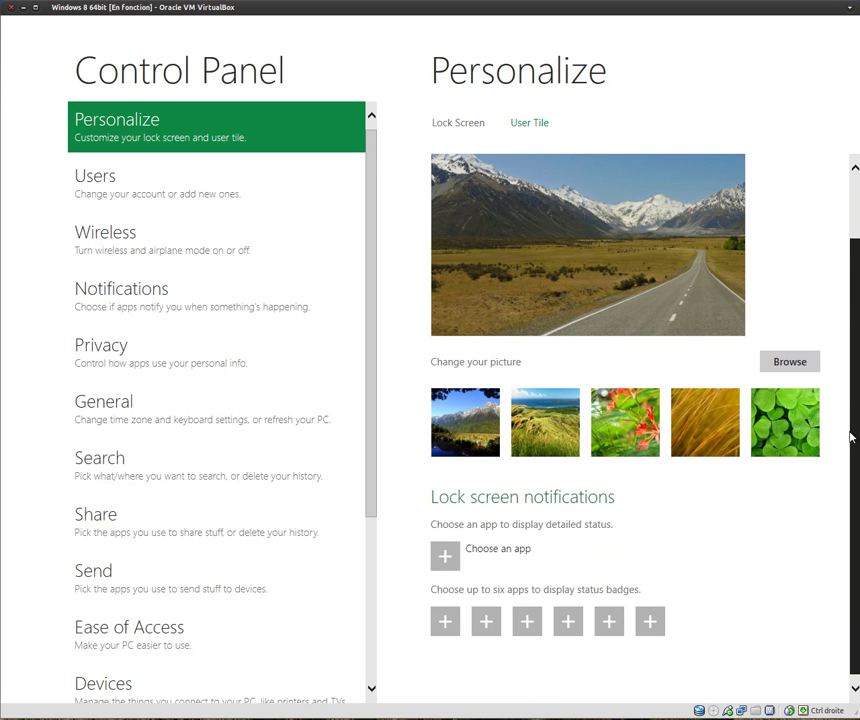
click(446, 622)
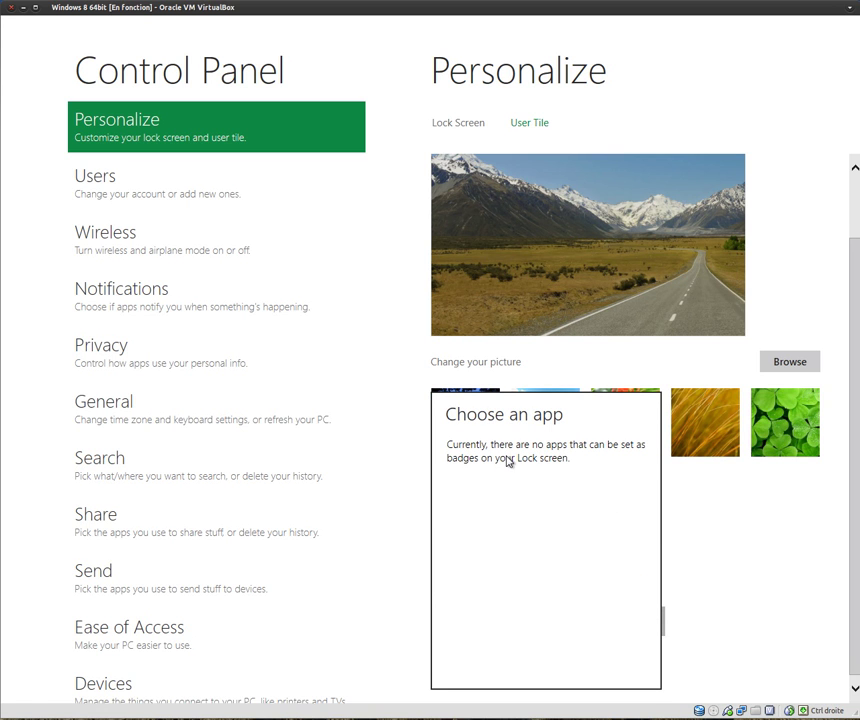
click(705, 532)
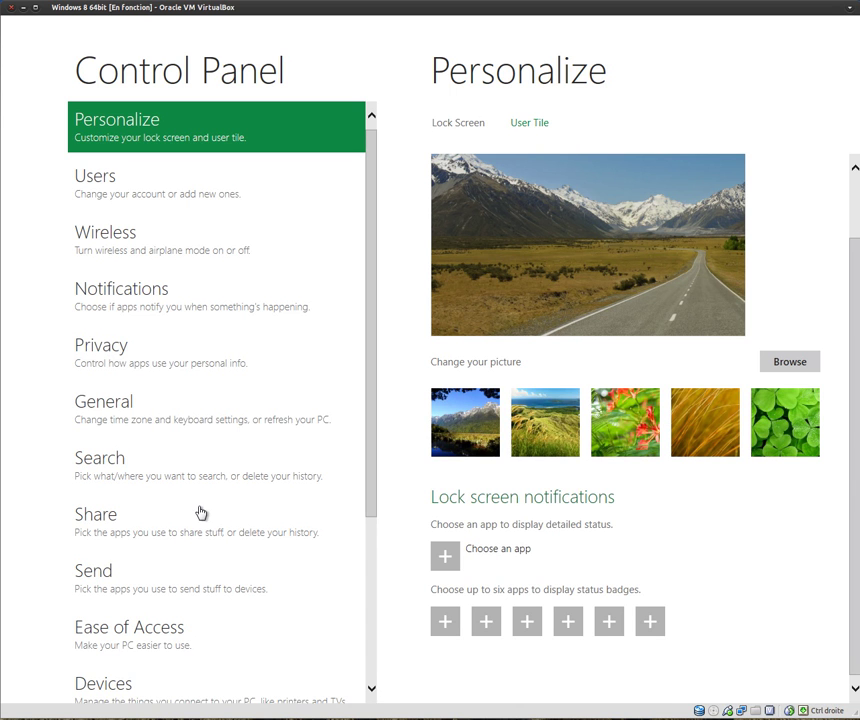
scroll(370, 358, down, 1)
scroll(369, 358, down, 1)
click(536, 126)
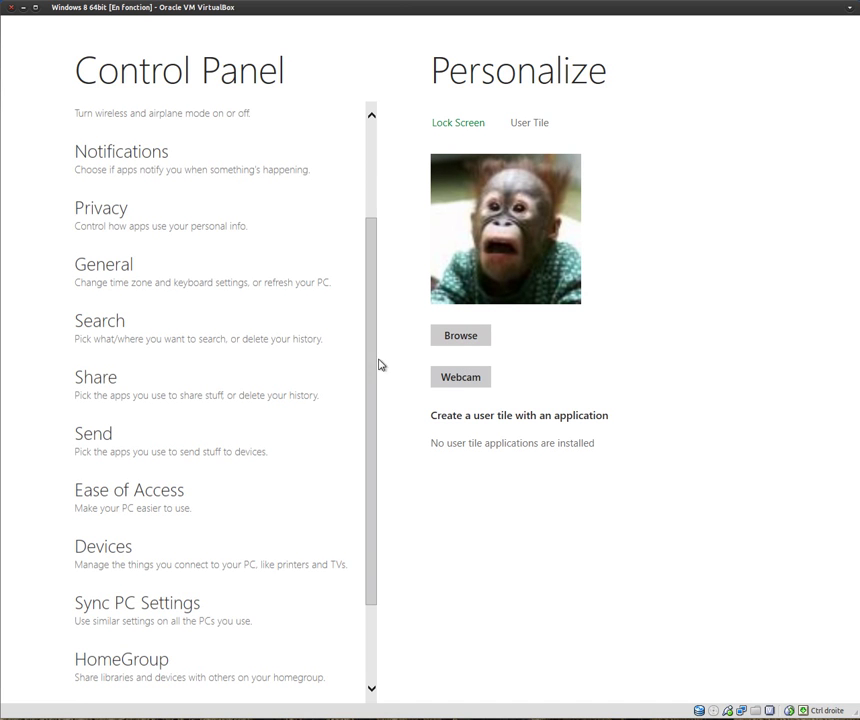
Examine the HomeGroup and Windows Update settings in the Control Panel
drag(370, 227, 369, 396)
click(146, 561)
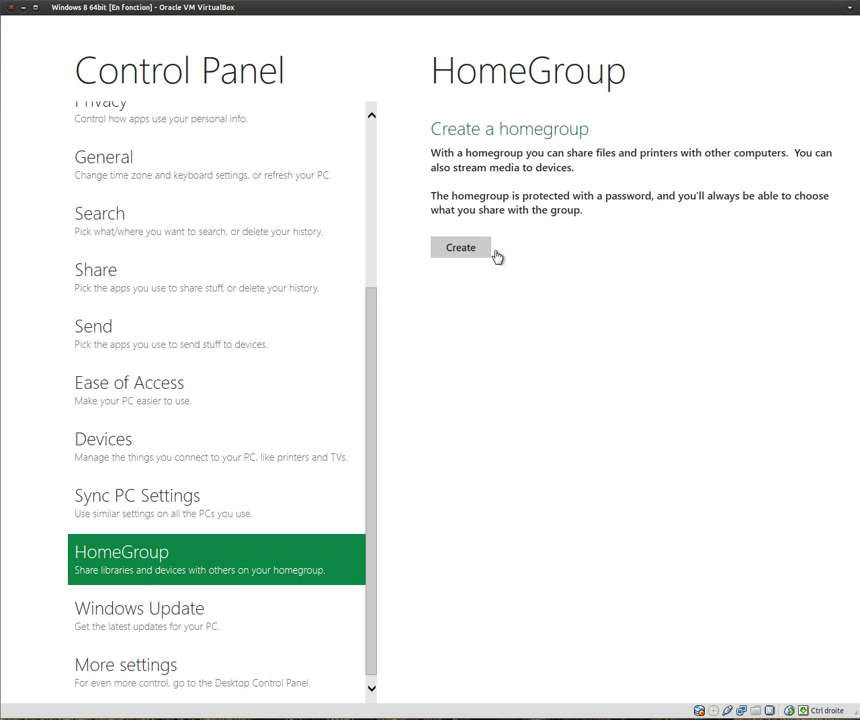
key(Down)
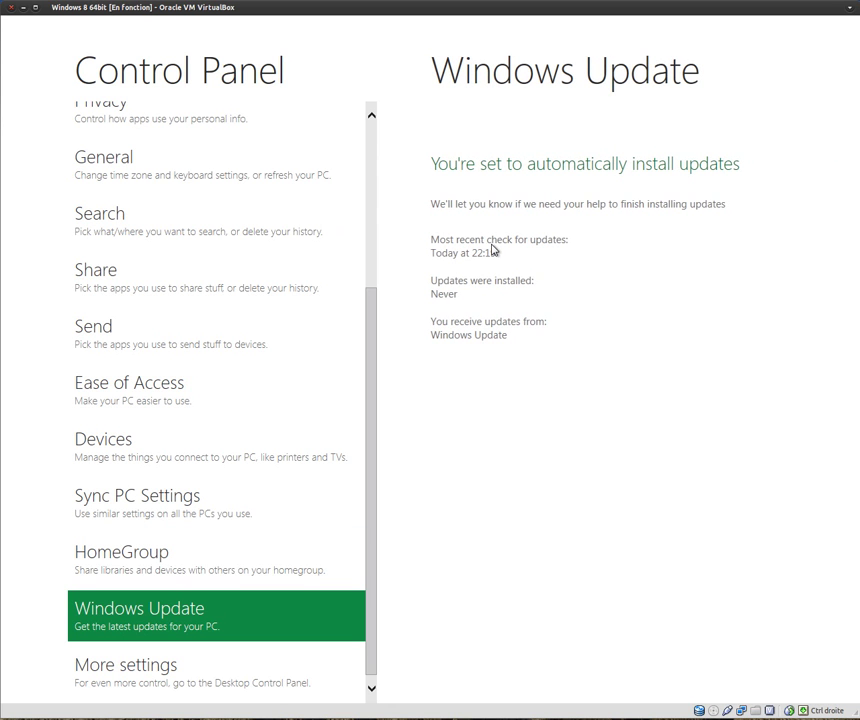
Go to the desktop Control Panel and open the User Accounts page under User Accounts and Family Safety
click(179, 677)
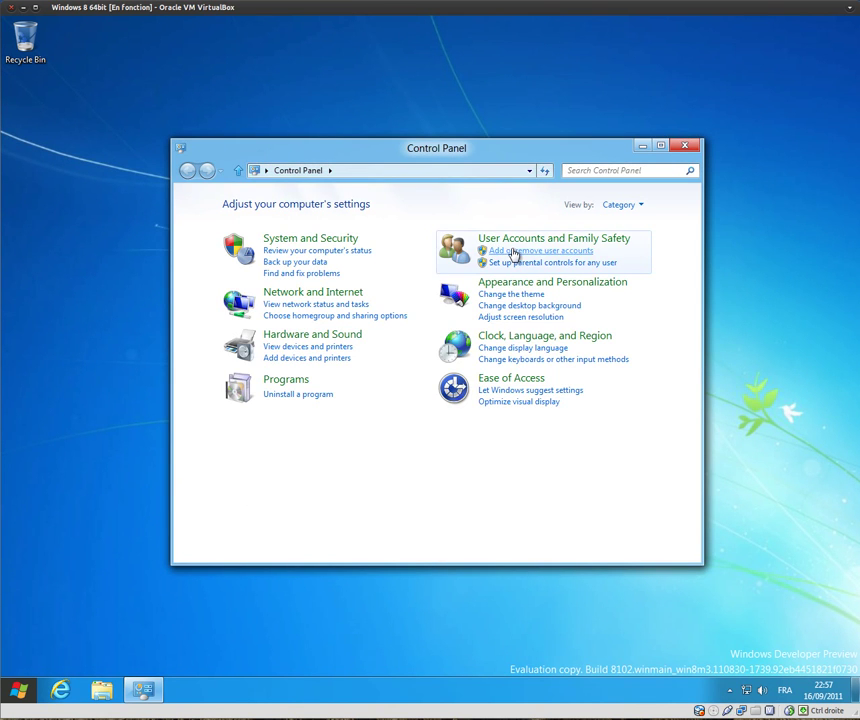
click(515, 243)
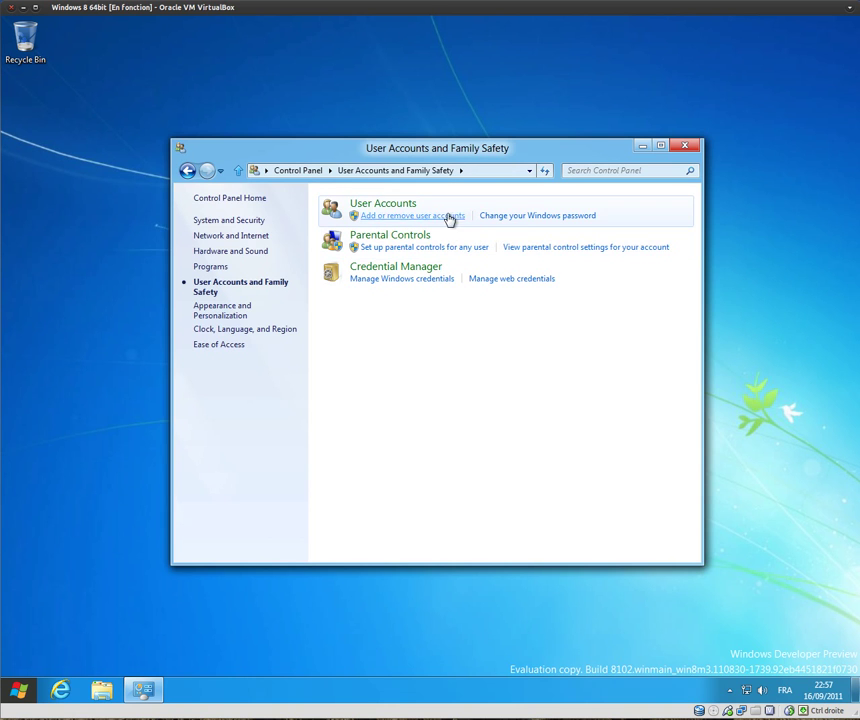
click(397, 204)
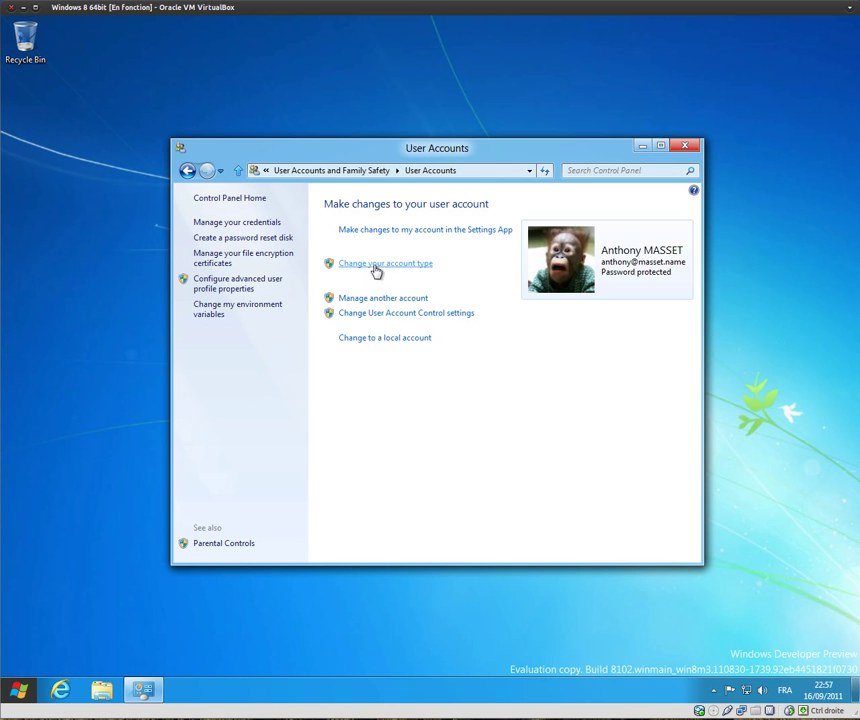
Change the current user's account type to Administrator, authorizing the change with the administrator password
click(374, 267)
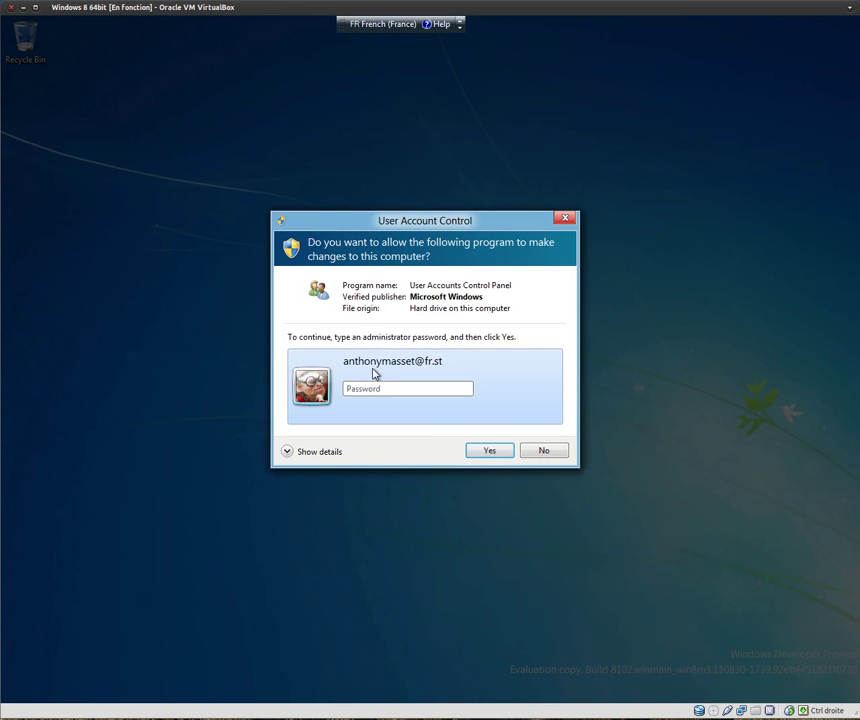
text(•••)
key(Return)
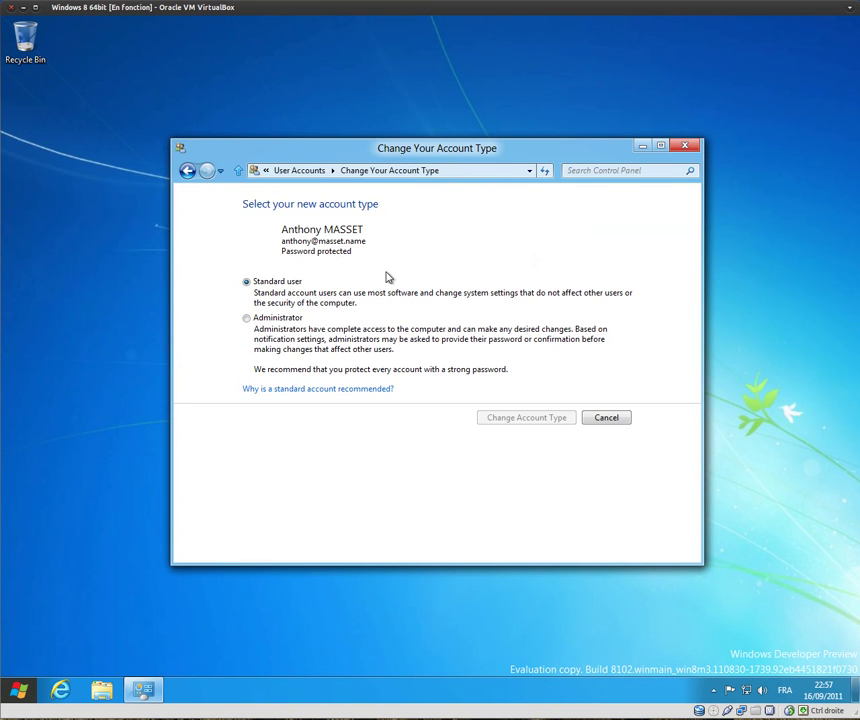
click(292, 318)
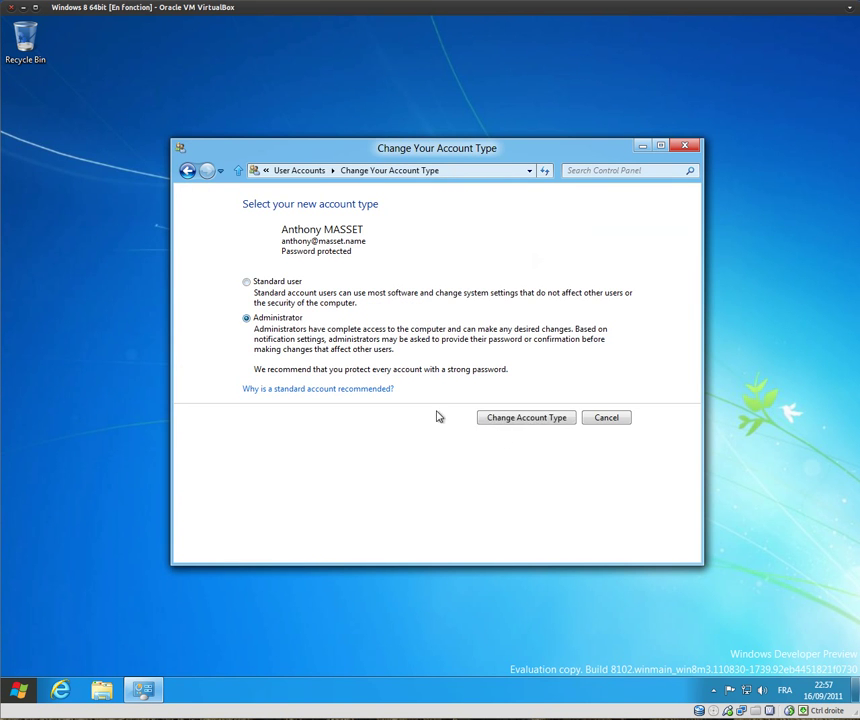
click(517, 424)
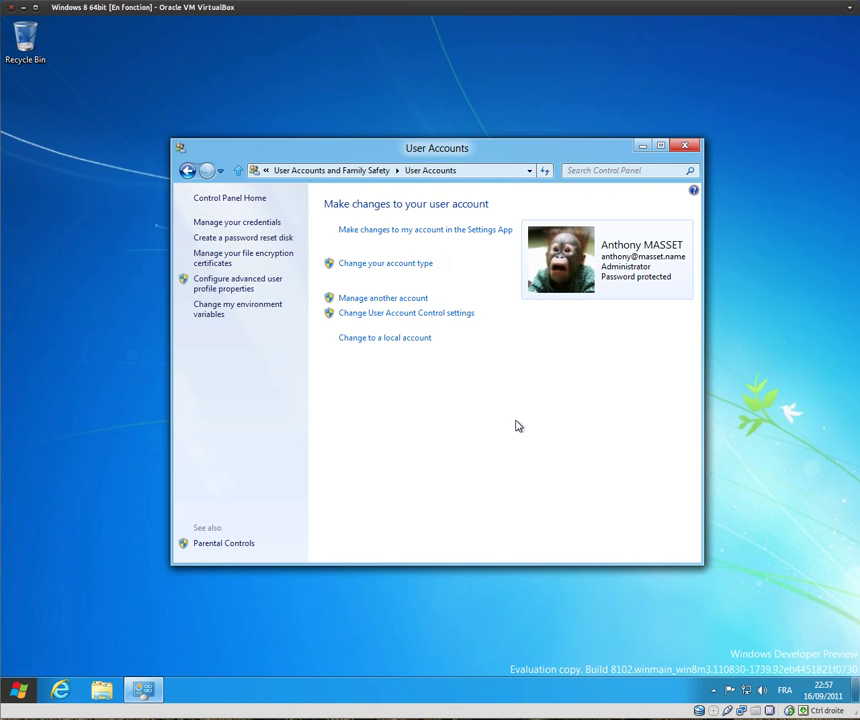
Go to the Control Panel home and open the page to add or remove user accounts, authorizing with the administrator password
click(247, 202)
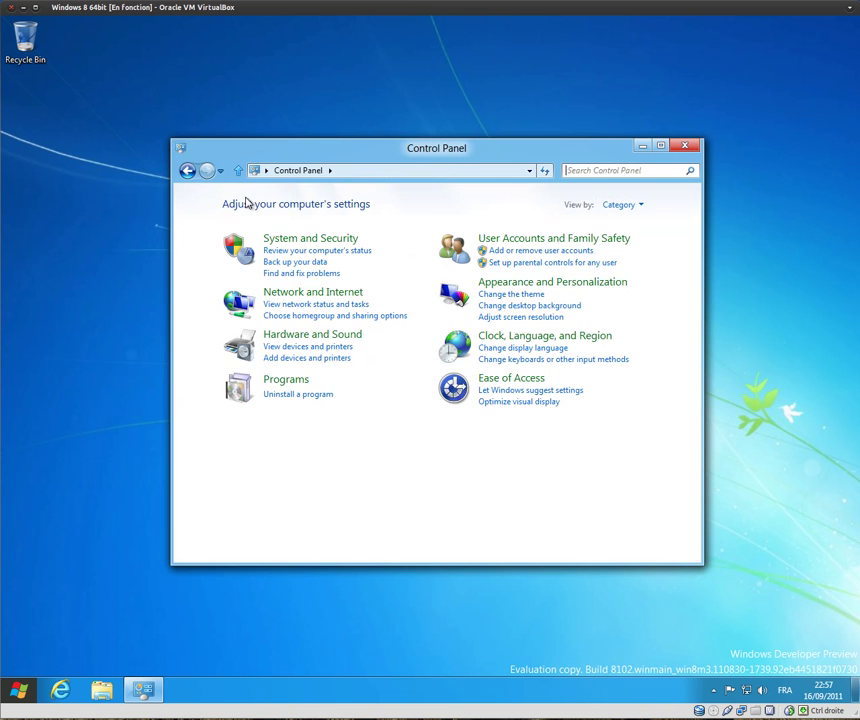
click(509, 251)
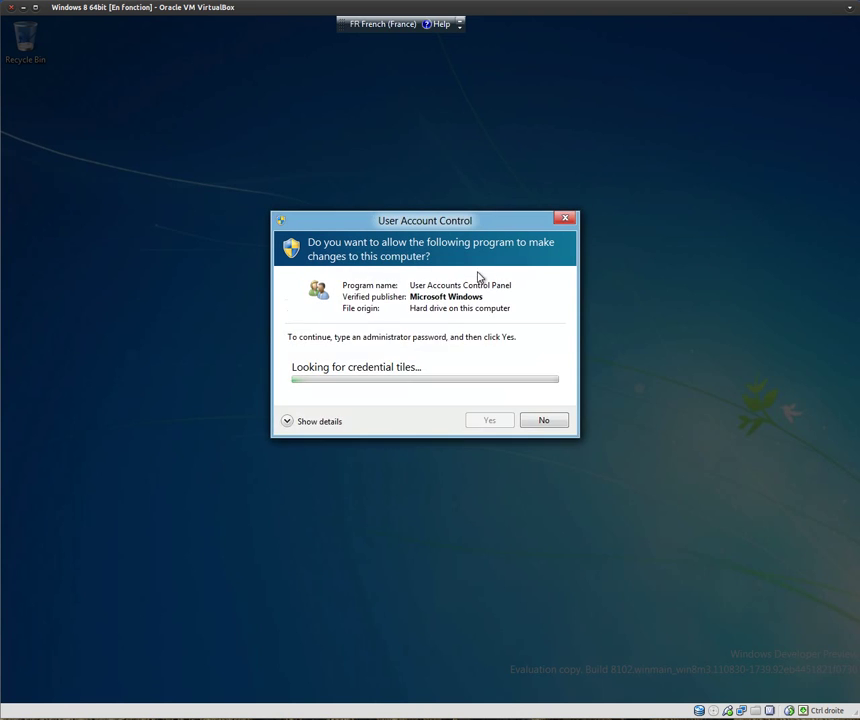
click(393, 380)
text(••••)
key(Return)
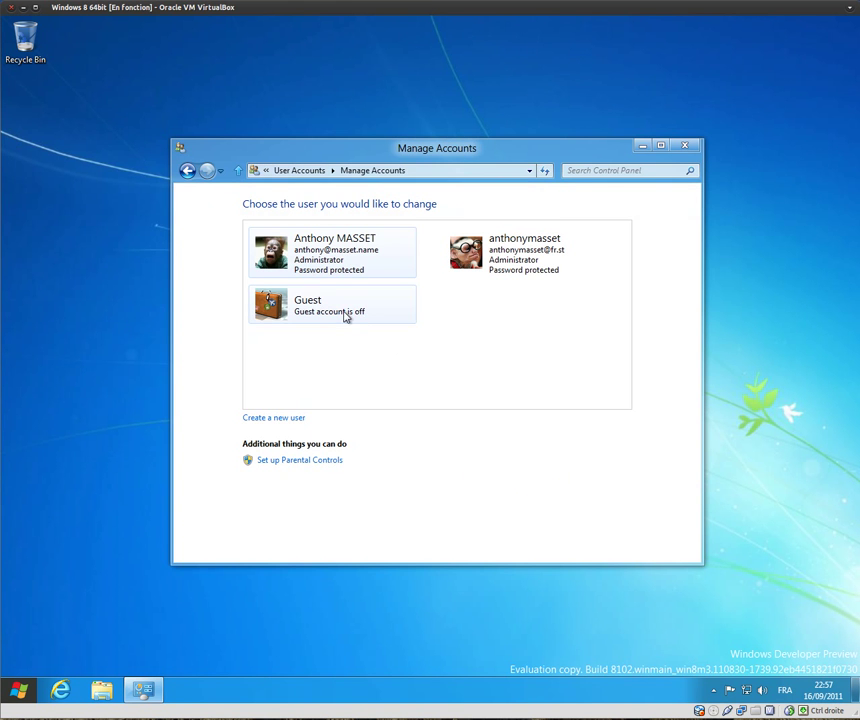
Start creating a new user, view the logon options and choose a local account
click(279, 418)
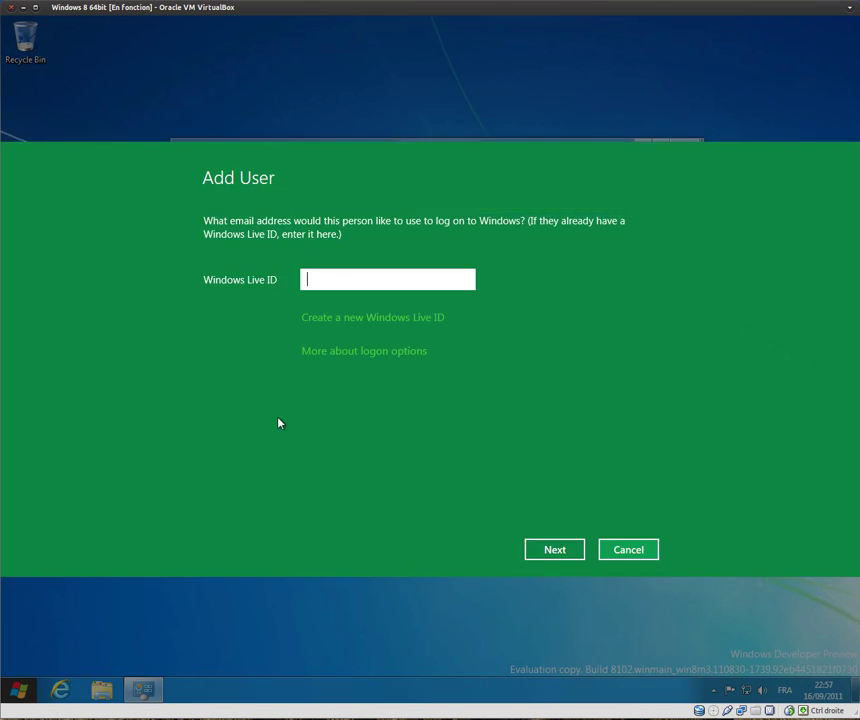
click(336, 352)
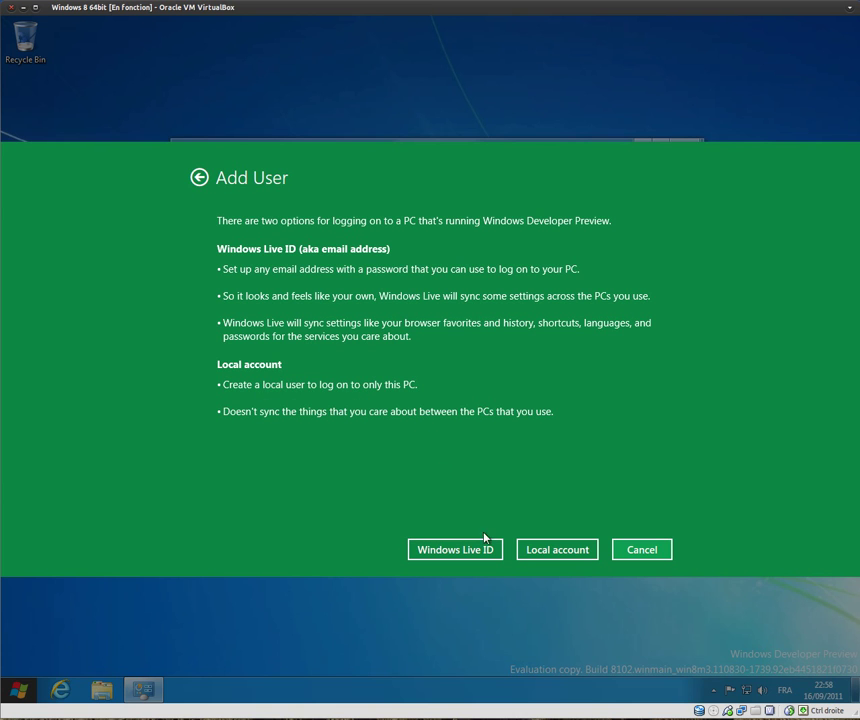
click(553, 552)
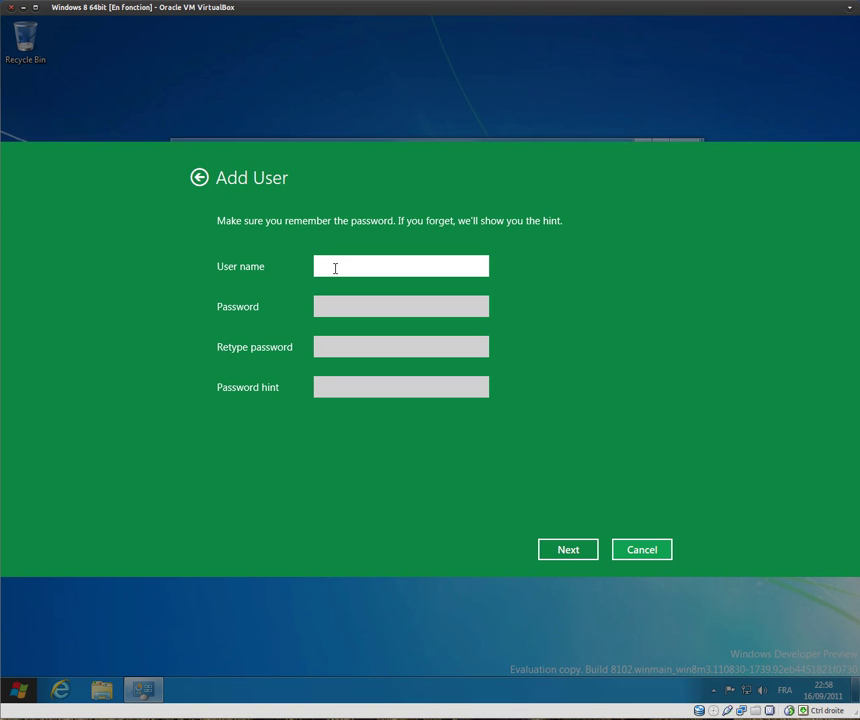
Enter the new local account's user name, its password twice and the hint "J'oublie jamais moi...", and finish adding the user
text(anthony)
key(Tab)
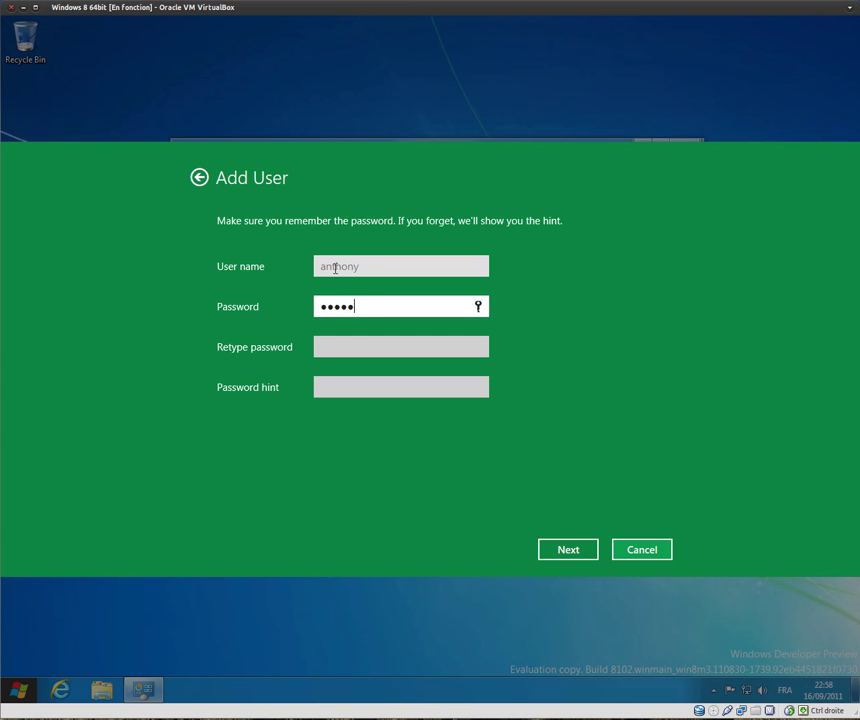
key(Tab)
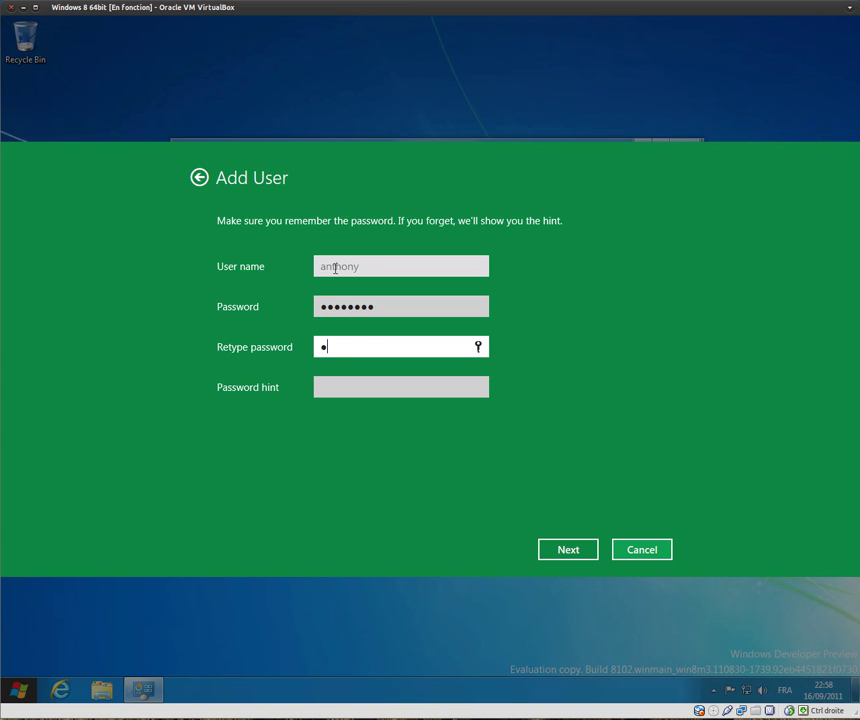
key(Tab)
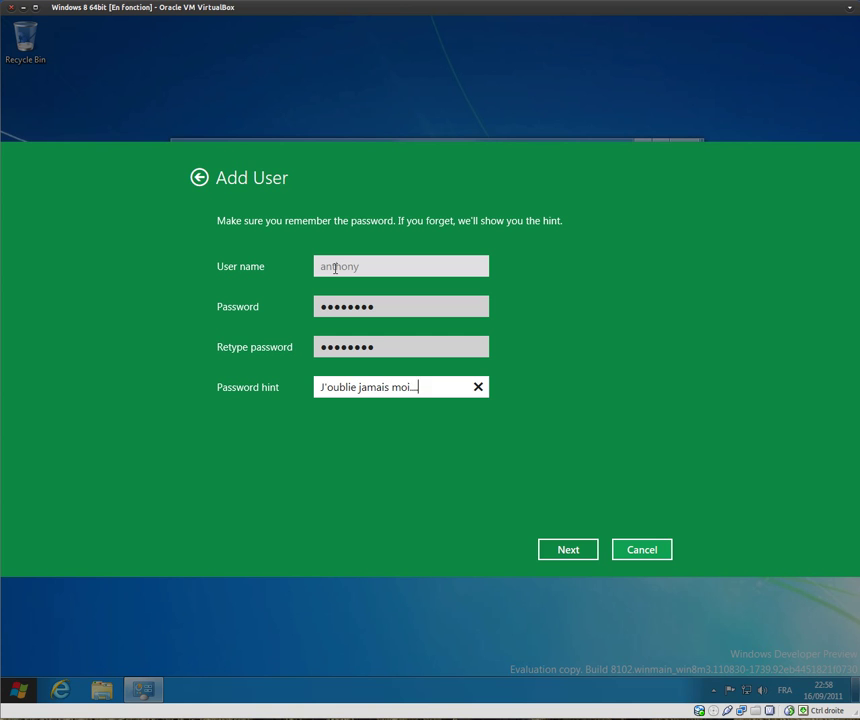
click(580, 553)
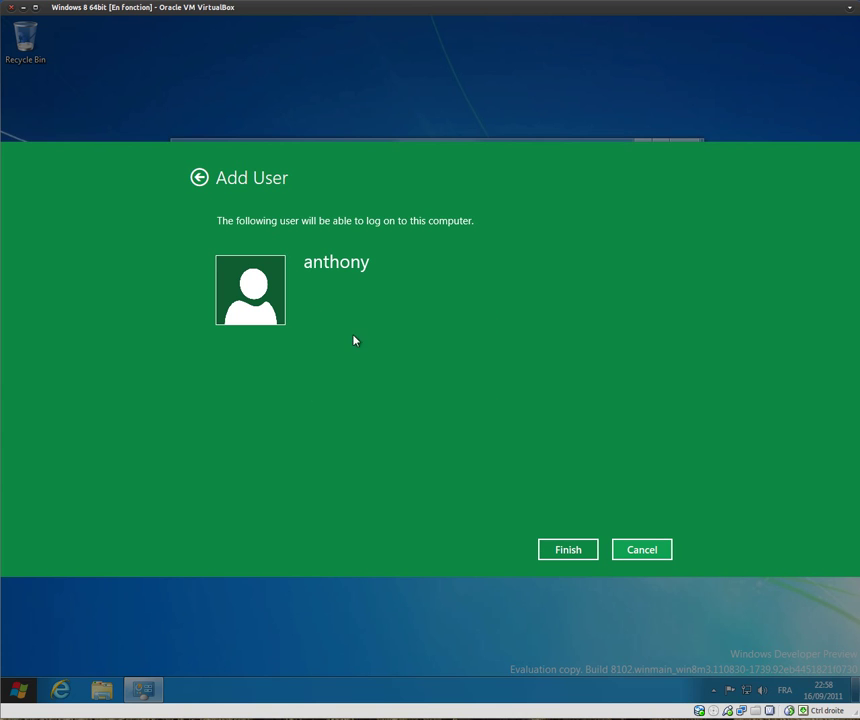
click(582, 556)
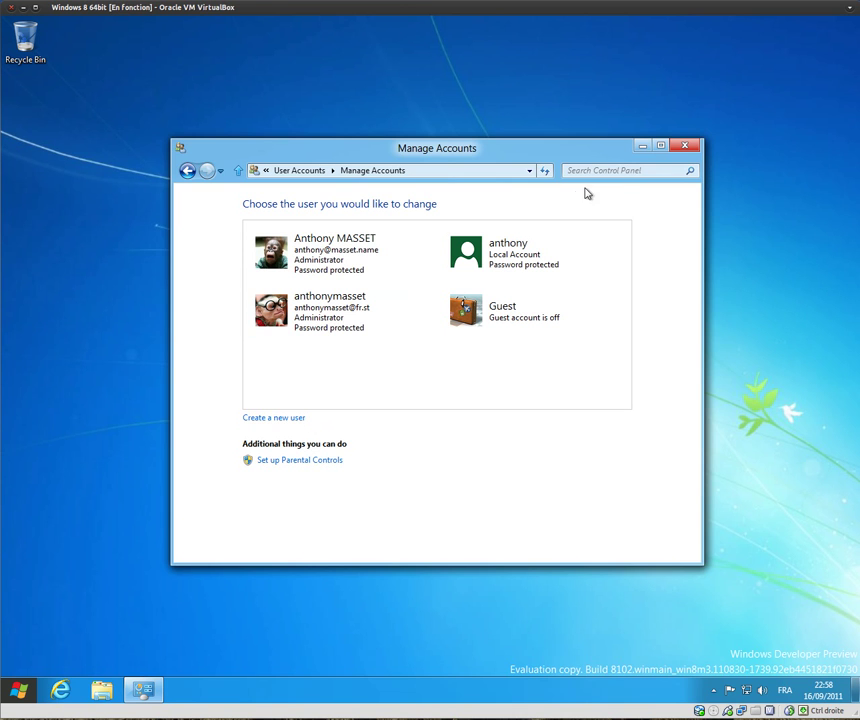
Return to the Control Panel home and open Programs and Features in the Programs category
click(281, 174)
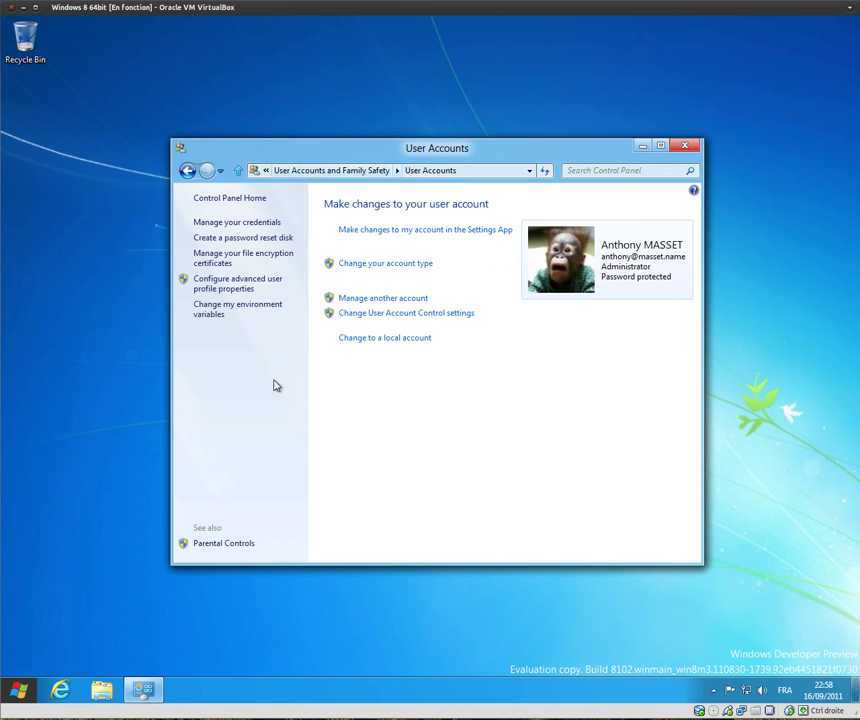
click(310, 171)
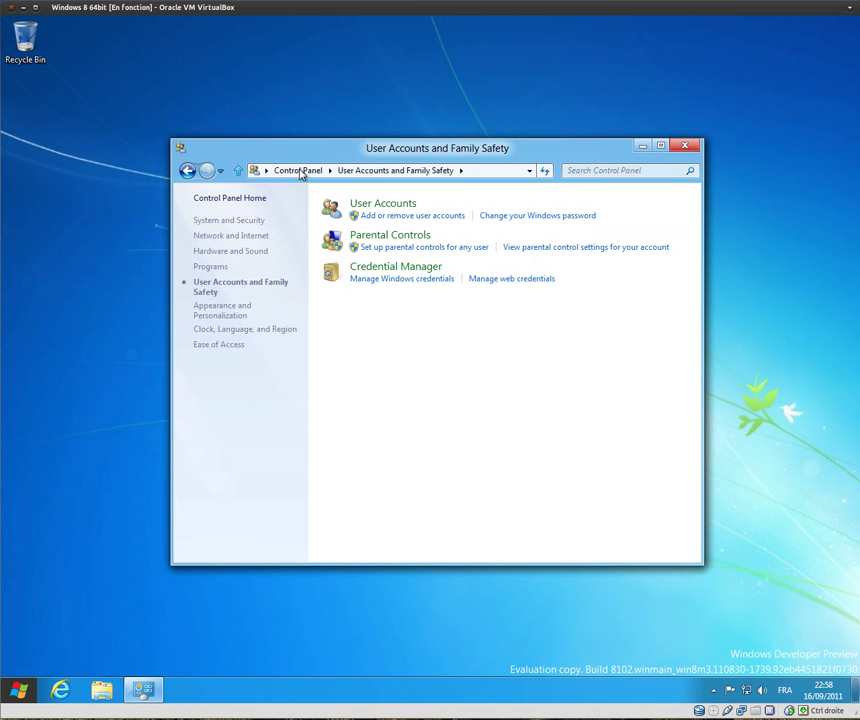
click(254, 199)
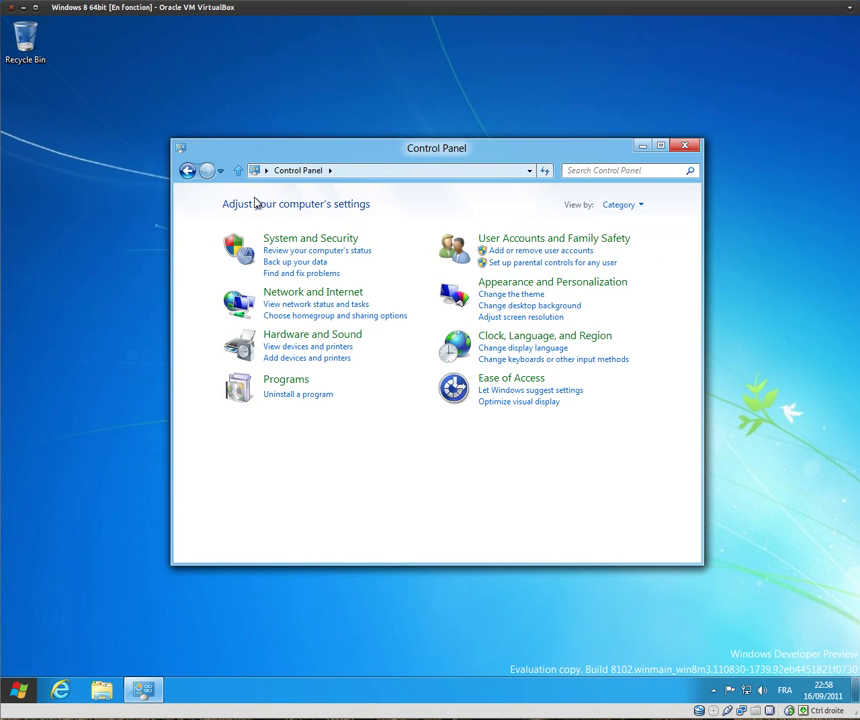
click(287, 383)
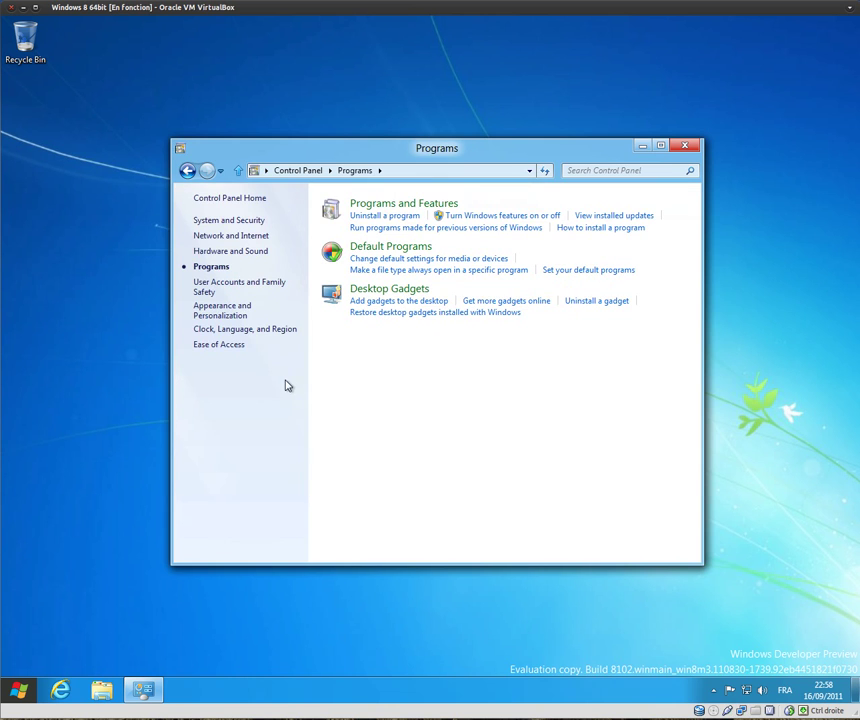
click(380, 208)
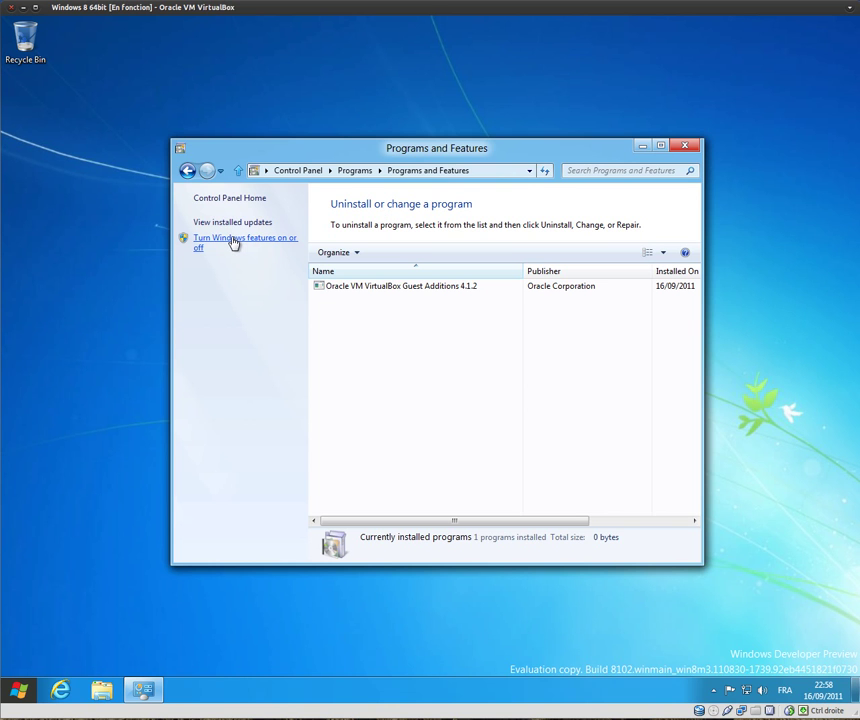
Open the Windows Features dialog for turning features on or off, authorizing it with the administrator password
click(233, 242)
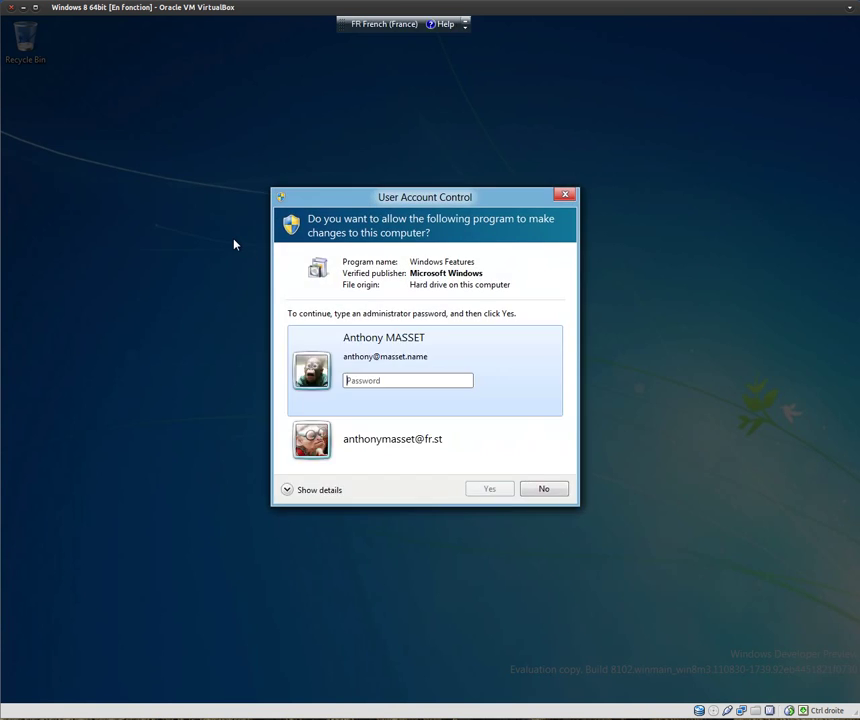
text(*)
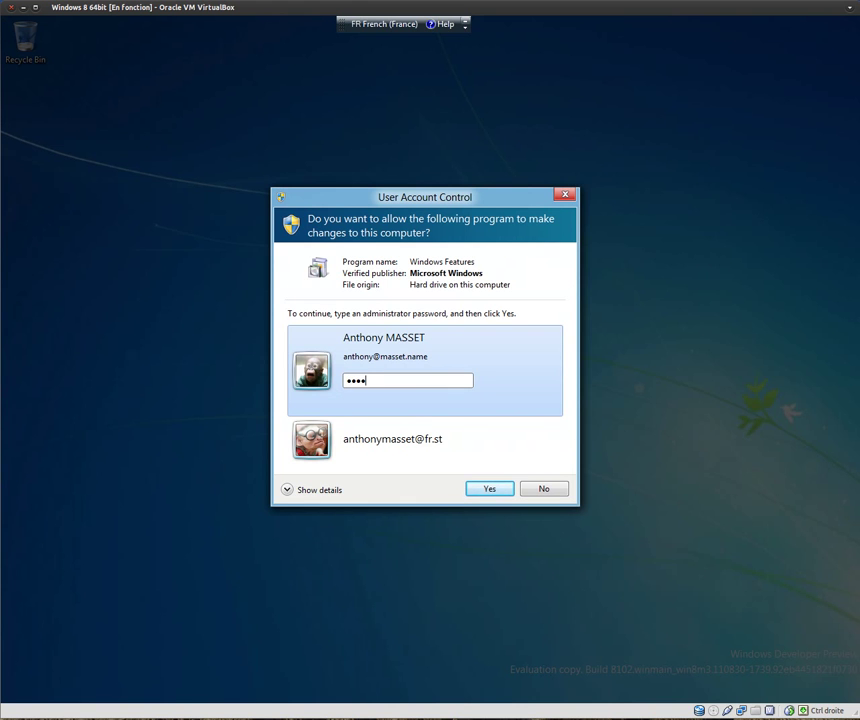
text(*******)
key(Return)
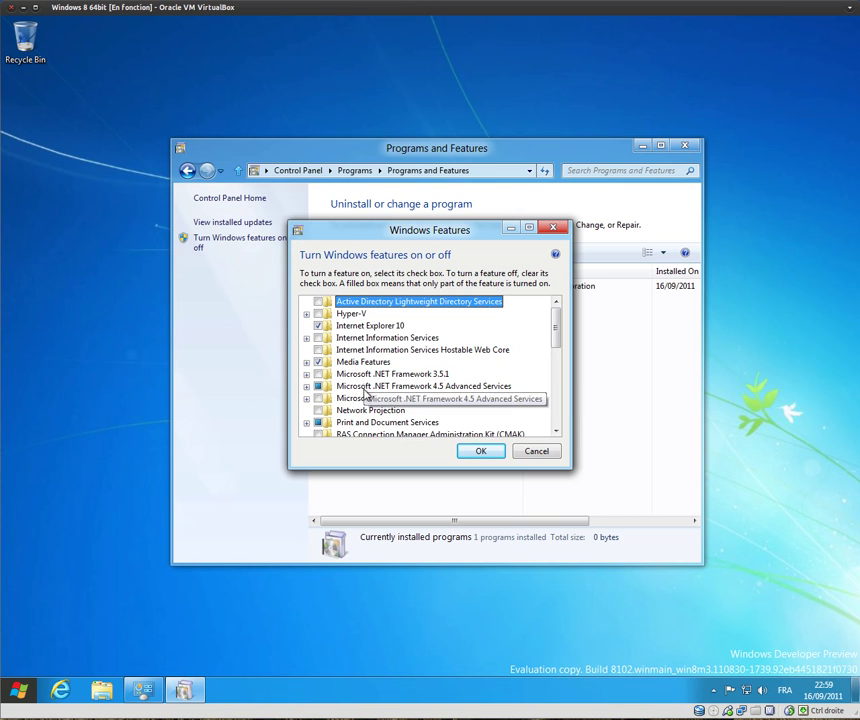
Examine the full list of Windows features that can be turned on or off
scroll(418, 405, down, 1)
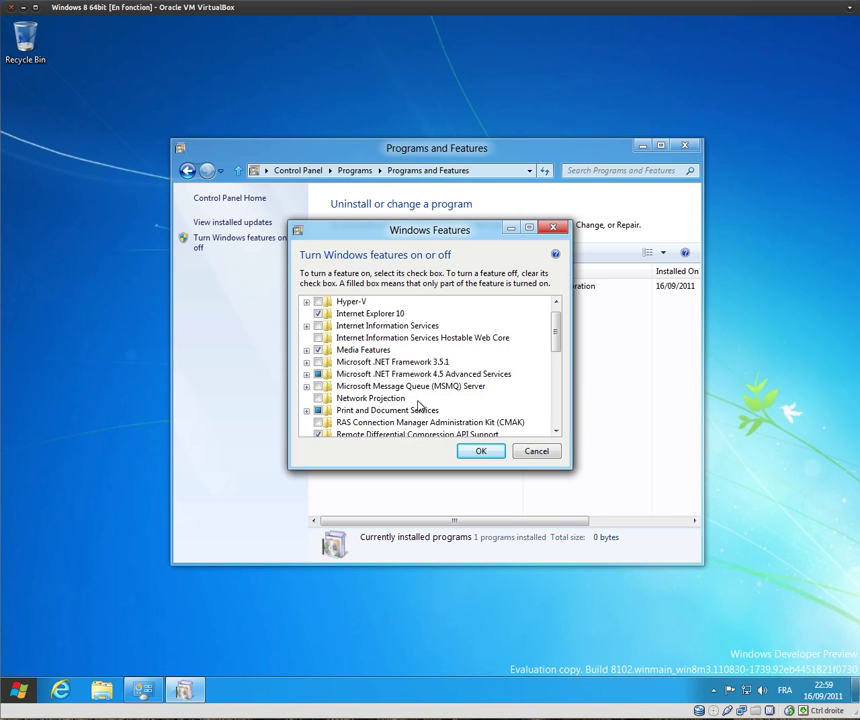
scroll(418, 405, down, 5)
scroll(418, 405, down, 5)
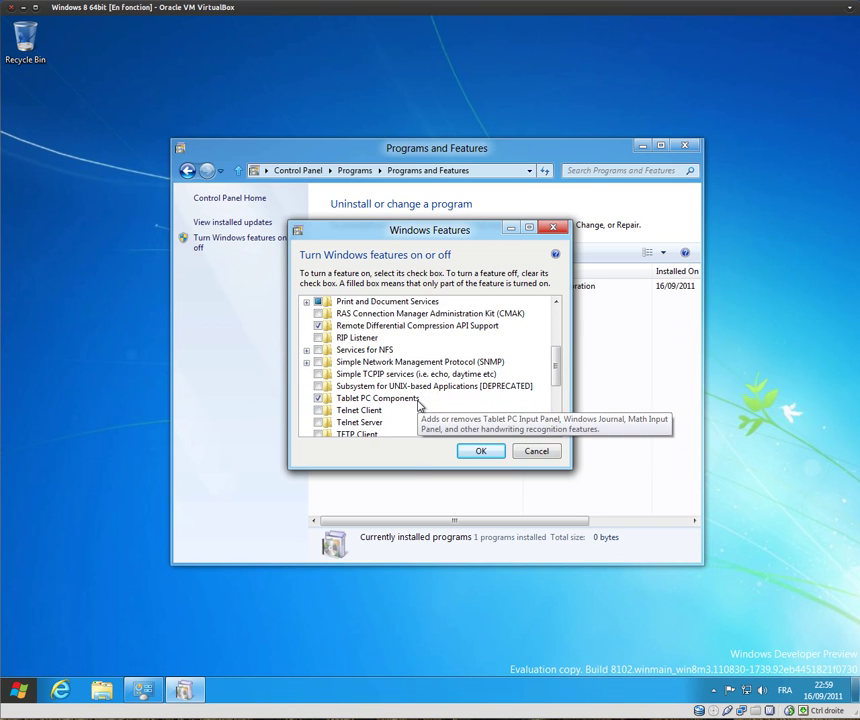
scroll(418, 405, down, 5)
scroll(418, 405, down, 5)
scroll(418, 405, up, 4)
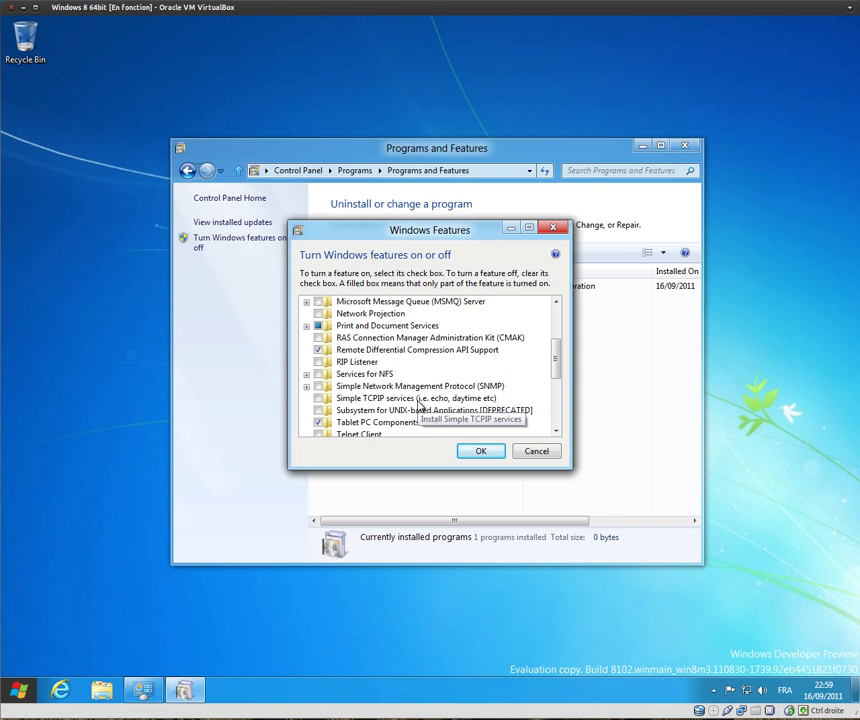
scroll(418, 405, up, 3)
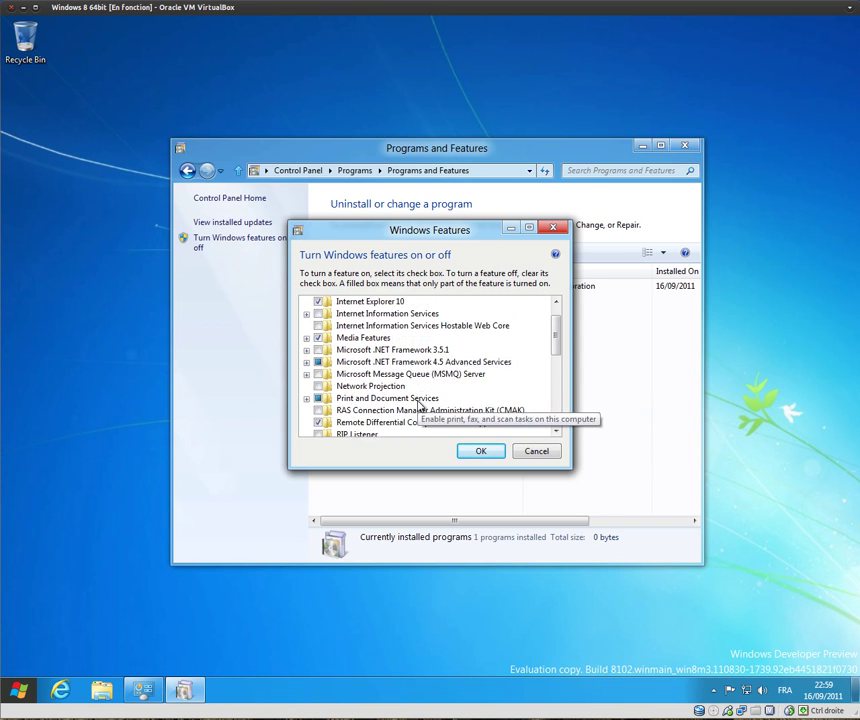
scroll(418, 405, up, 1)
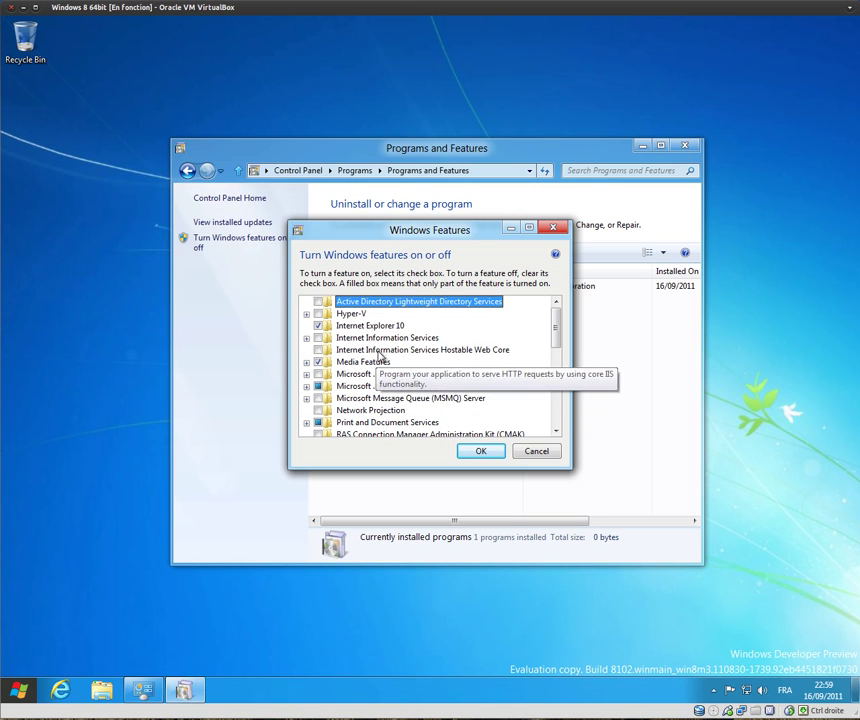
Look at the sub-features of Internet Information Services and Hyper-V, and close the Windows Features dialog
click(375, 339)
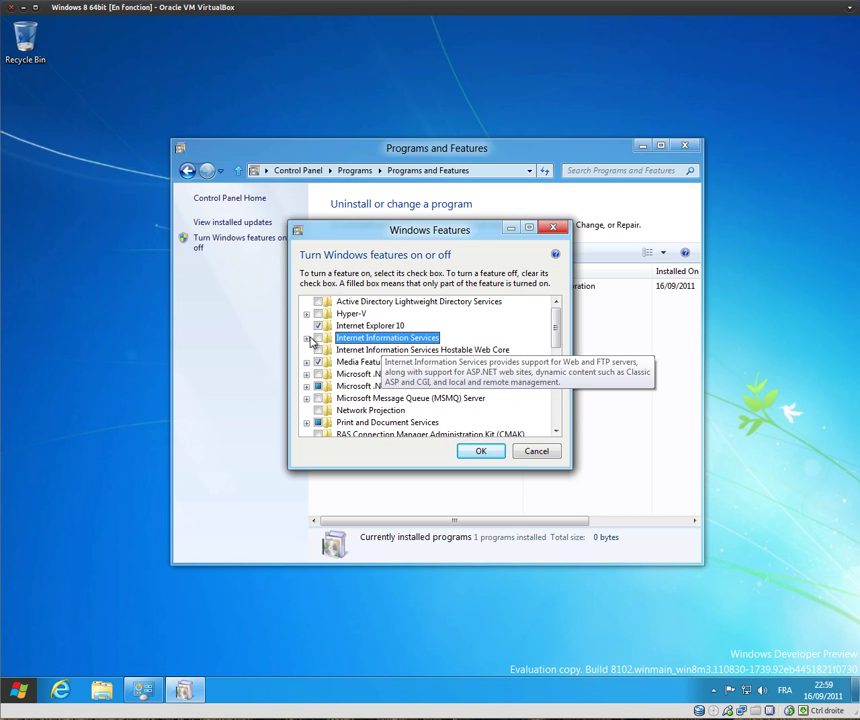
click(307, 338)
click(307, 338)
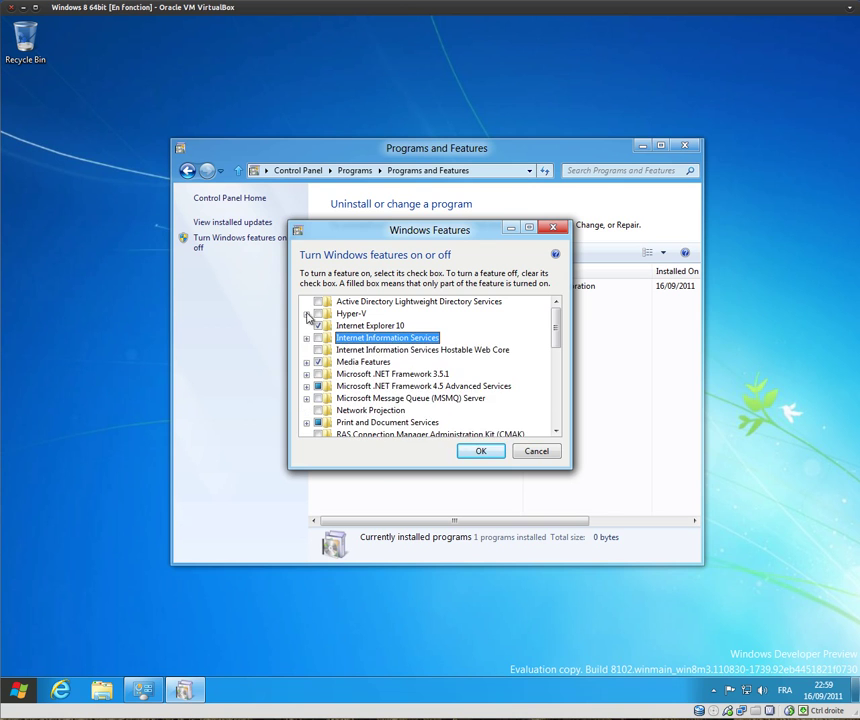
click(307, 314)
click(307, 314)
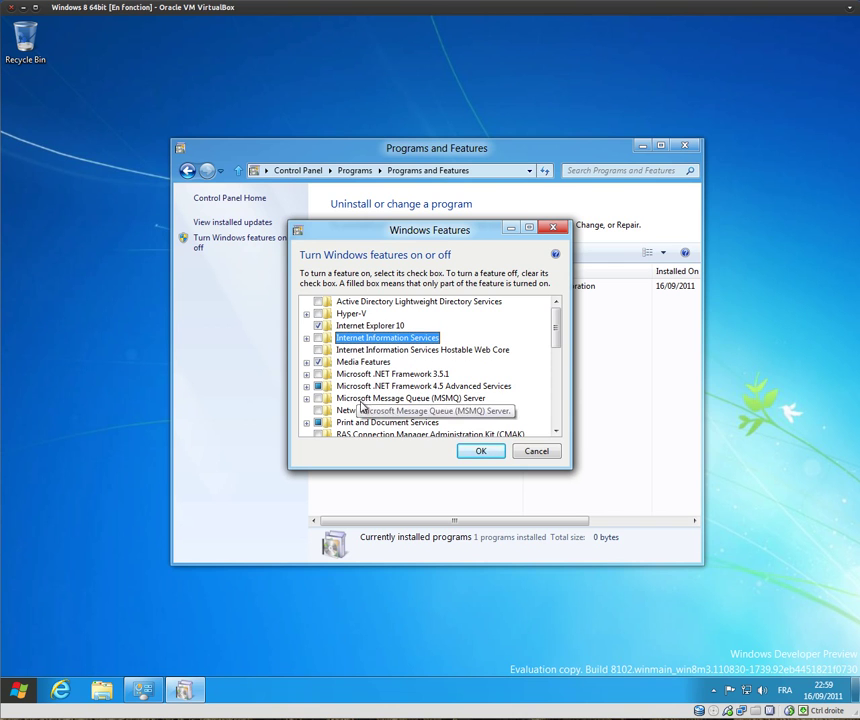
click(483, 455)
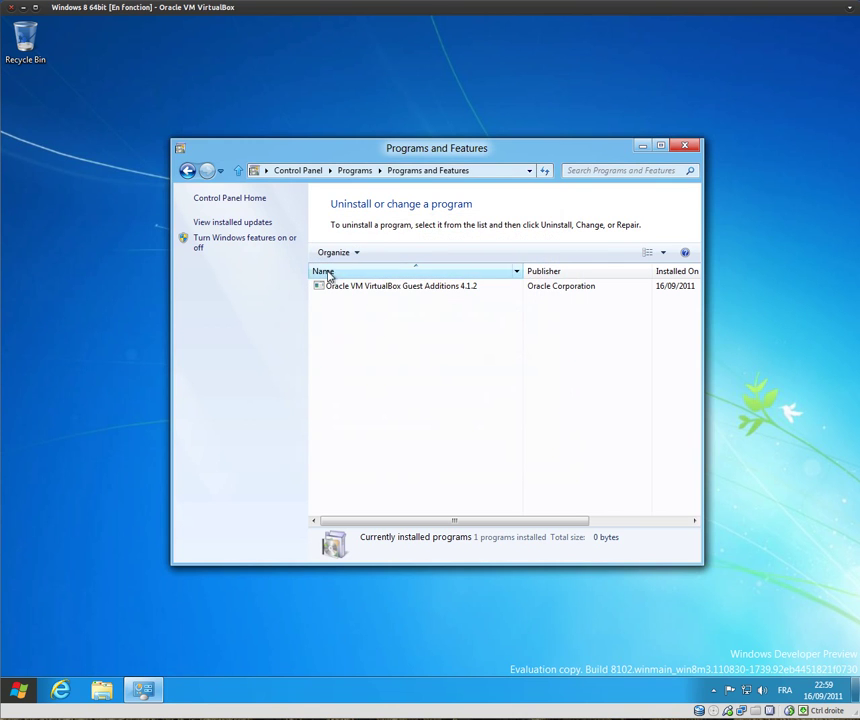
Close the Control Panel window and open the taskbar's properties from the Start button
click(260, 206)
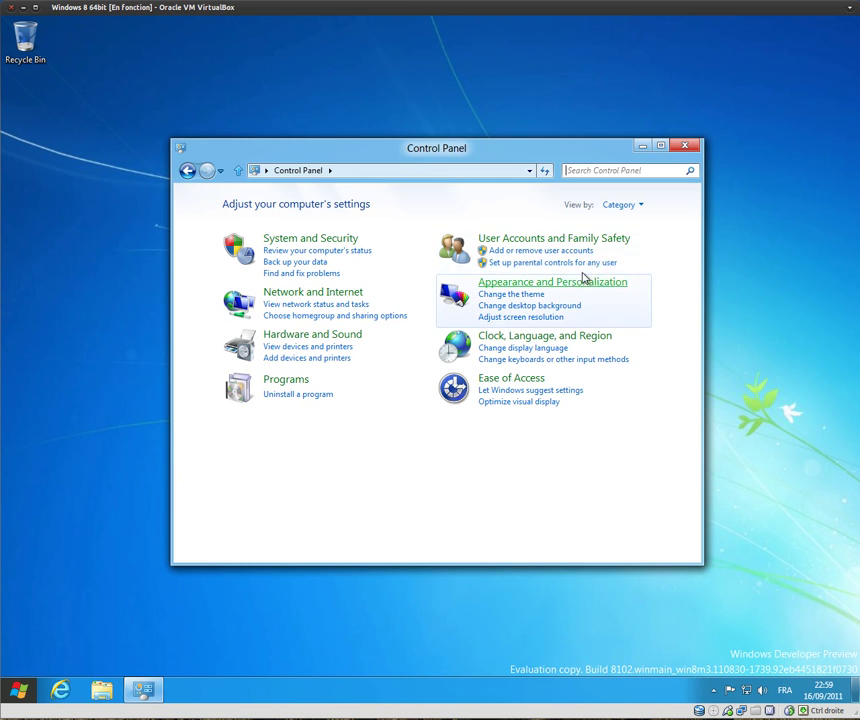
click(684, 146)
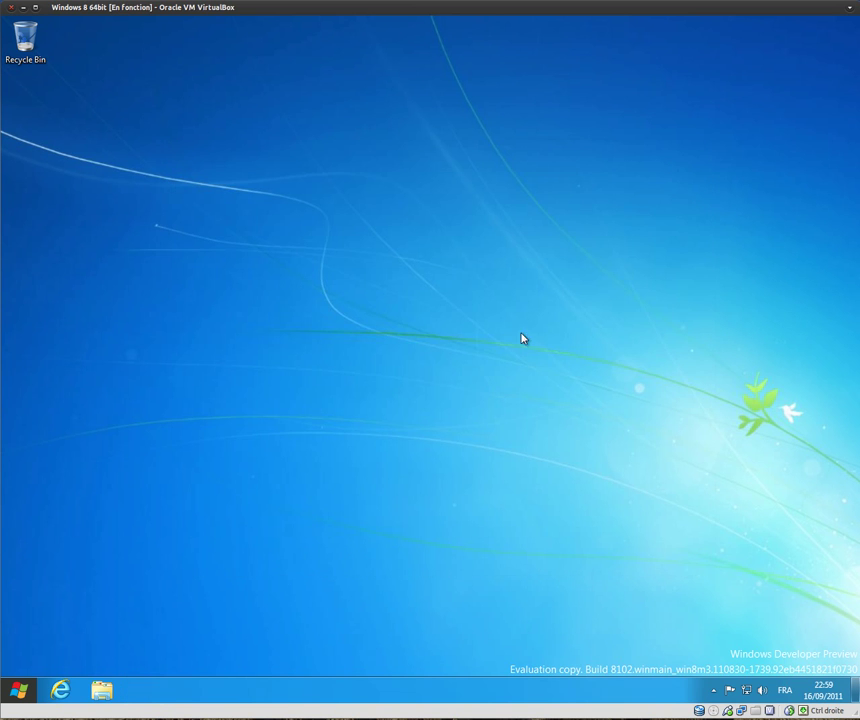
right_click(31, 694)
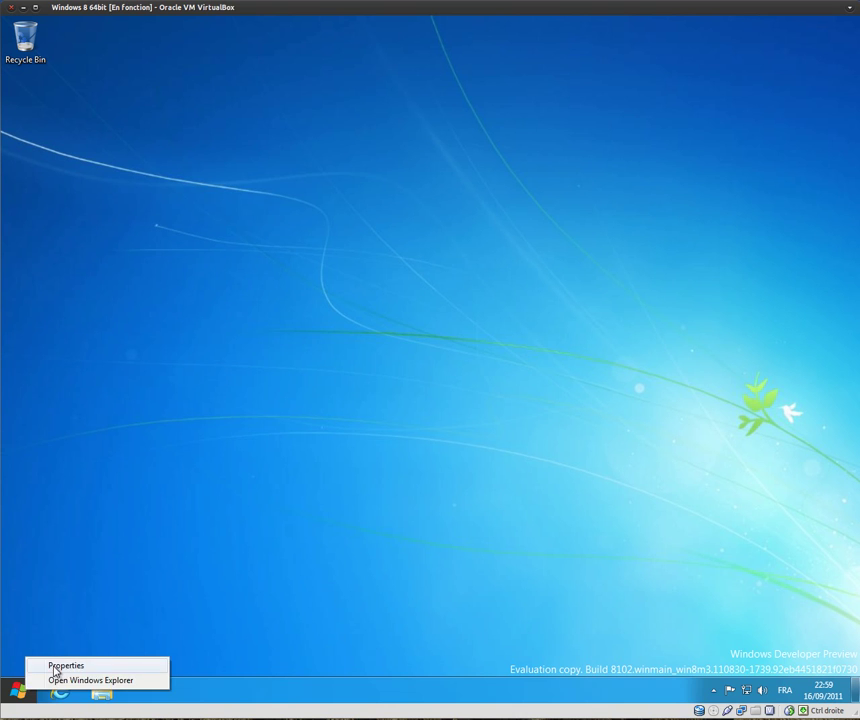
click(52, 665)
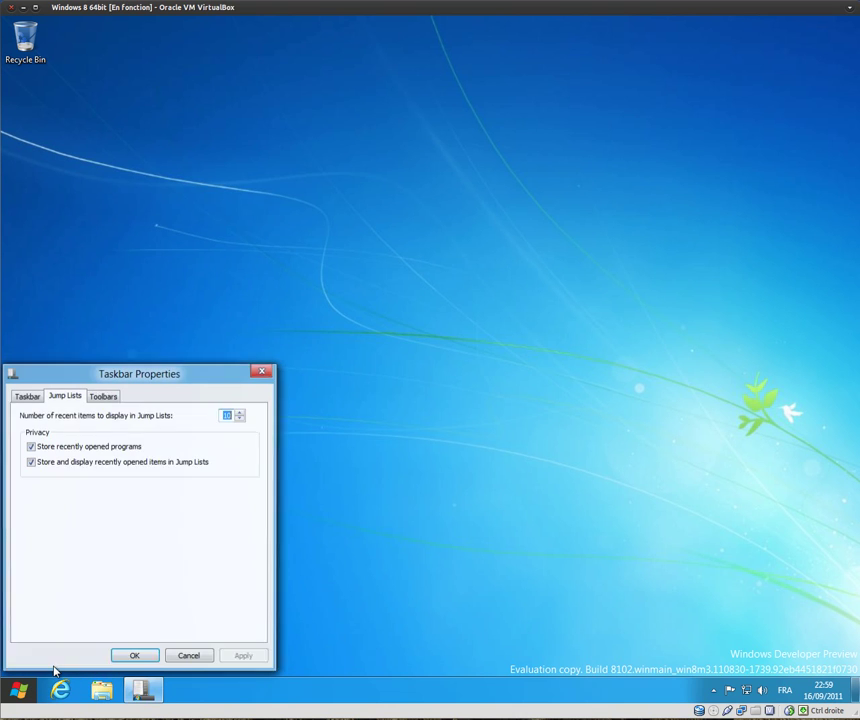
Review the Taskbar, Jump Lists and Toolbars settings in Taskbar Properties, and close the dialog
click(35, 398)
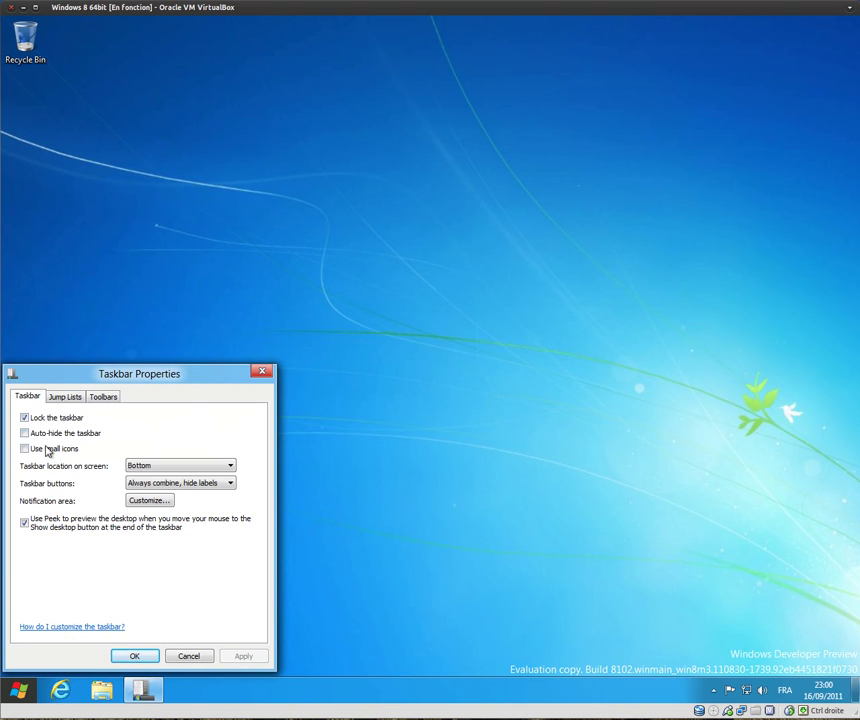
click(103, 396)
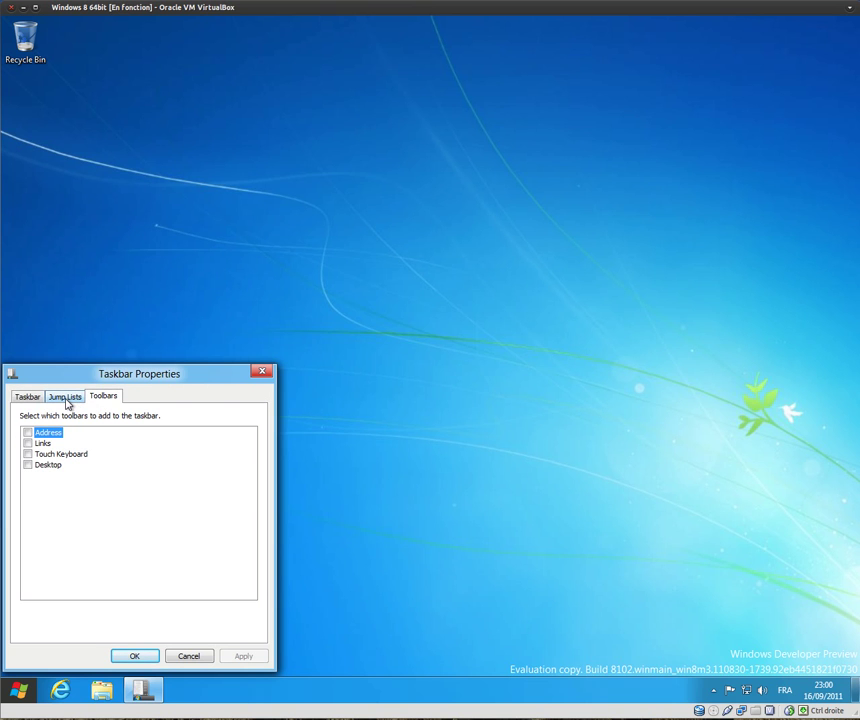
click(66, 398)
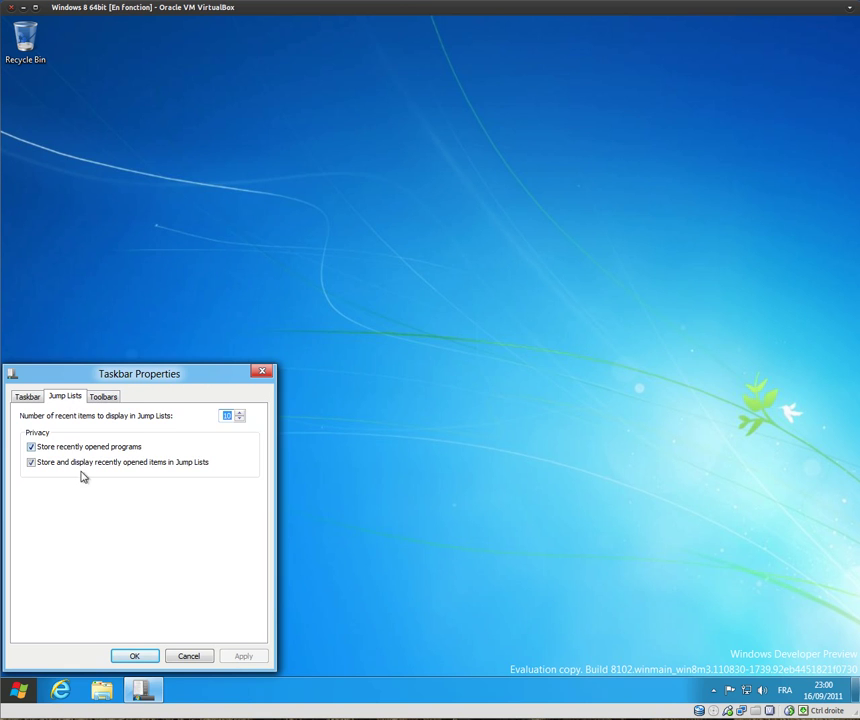
click(37, 399)
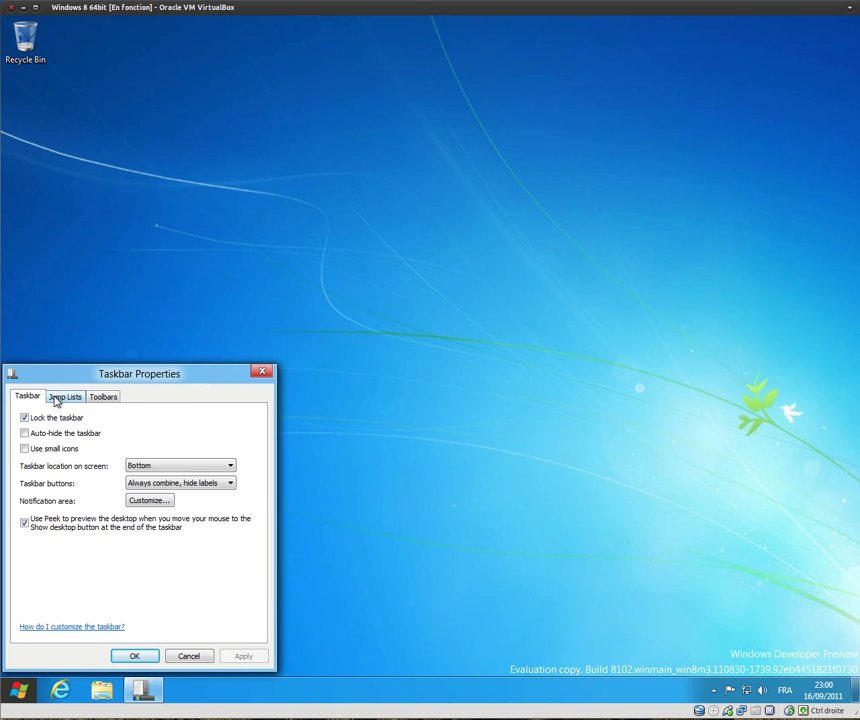
click(56, 397)
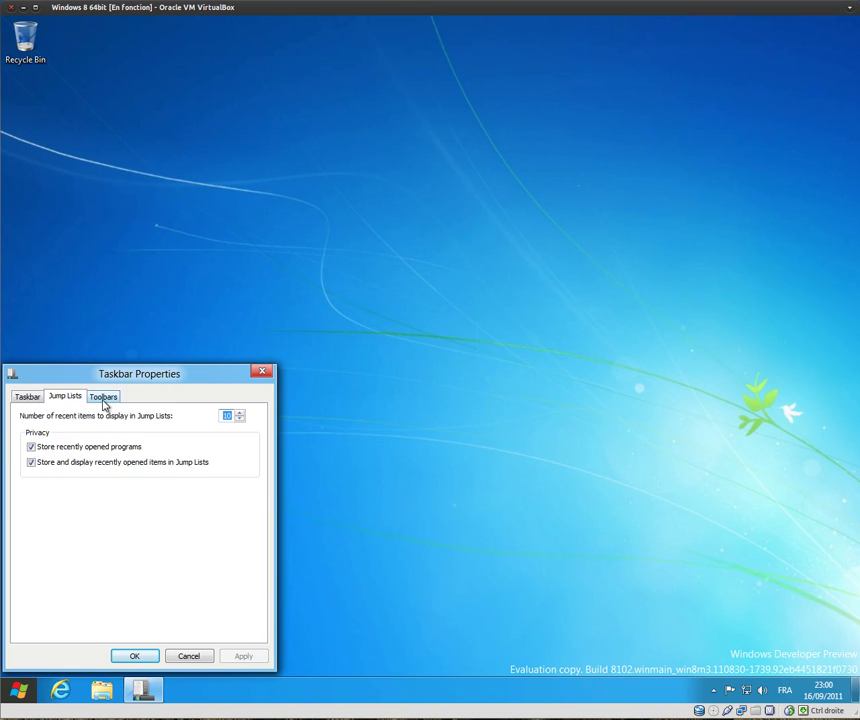
click(103, 398)
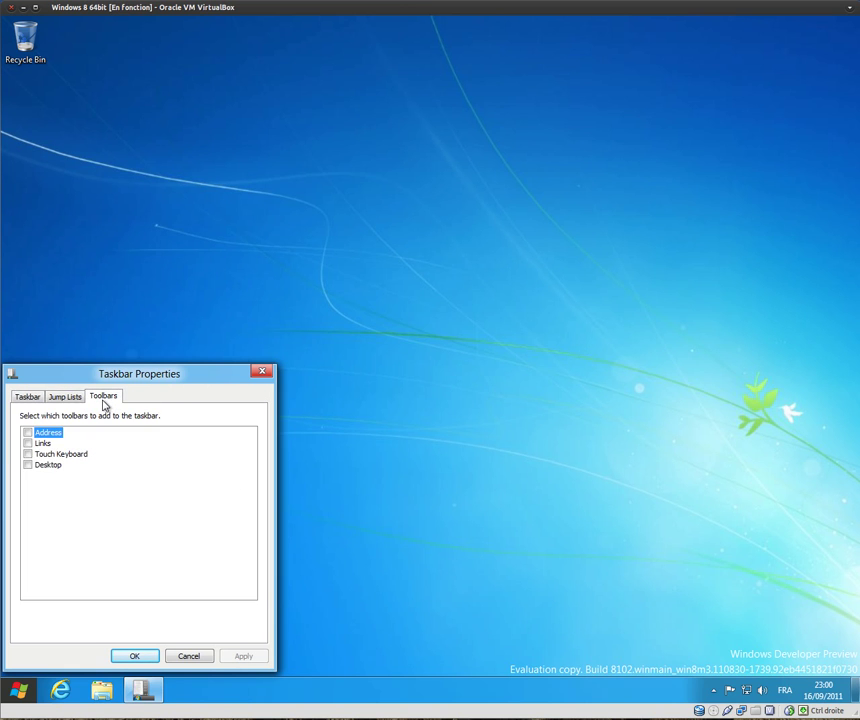
click(28, 433)
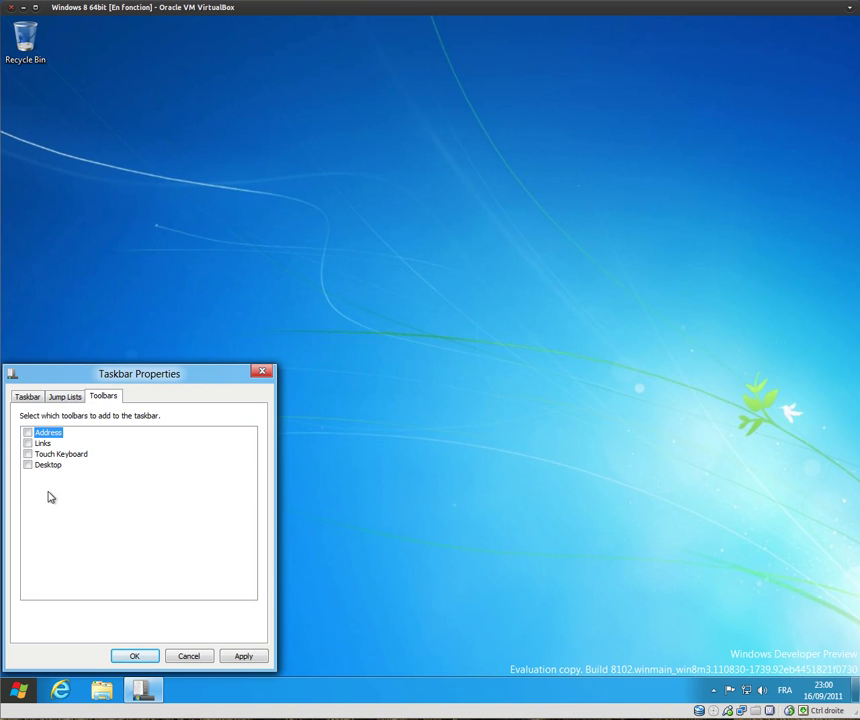
click(128, 658)
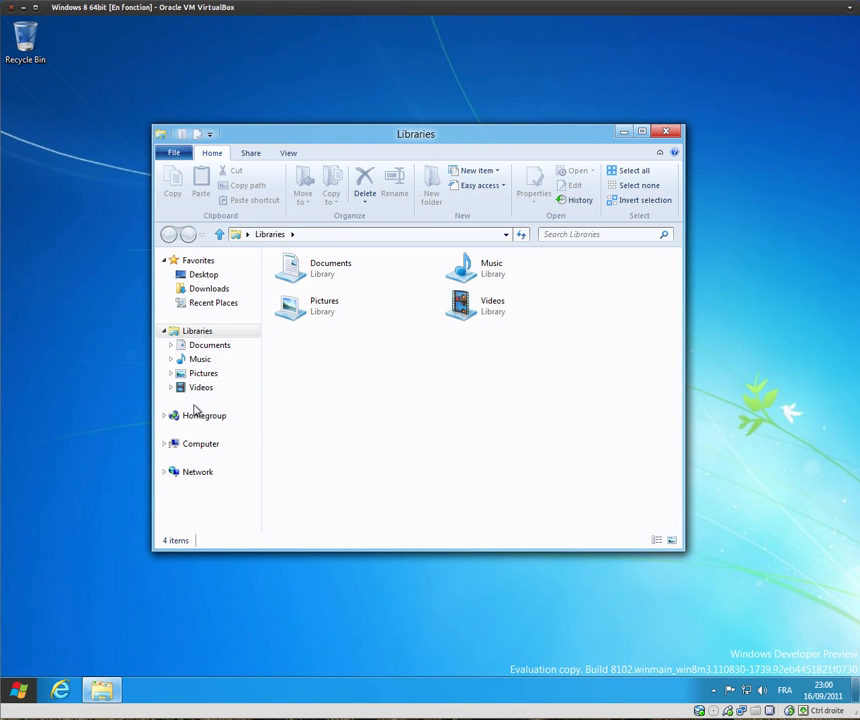
Open the Windows Mail folder in Program Files on Local Disk (C:) and look inside its en-US subfolder
click(198, 444)
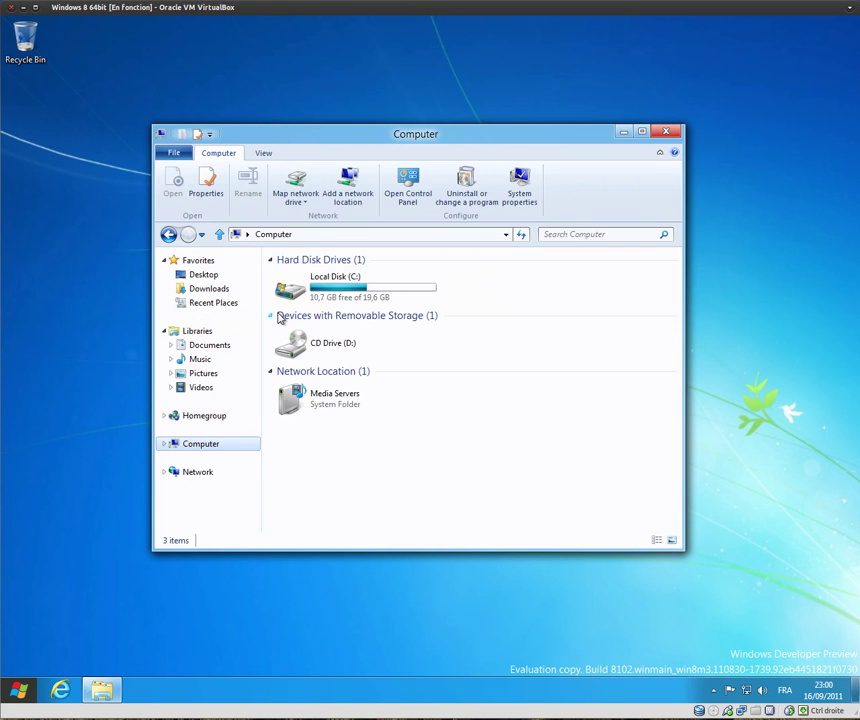
double_click(293, 290)
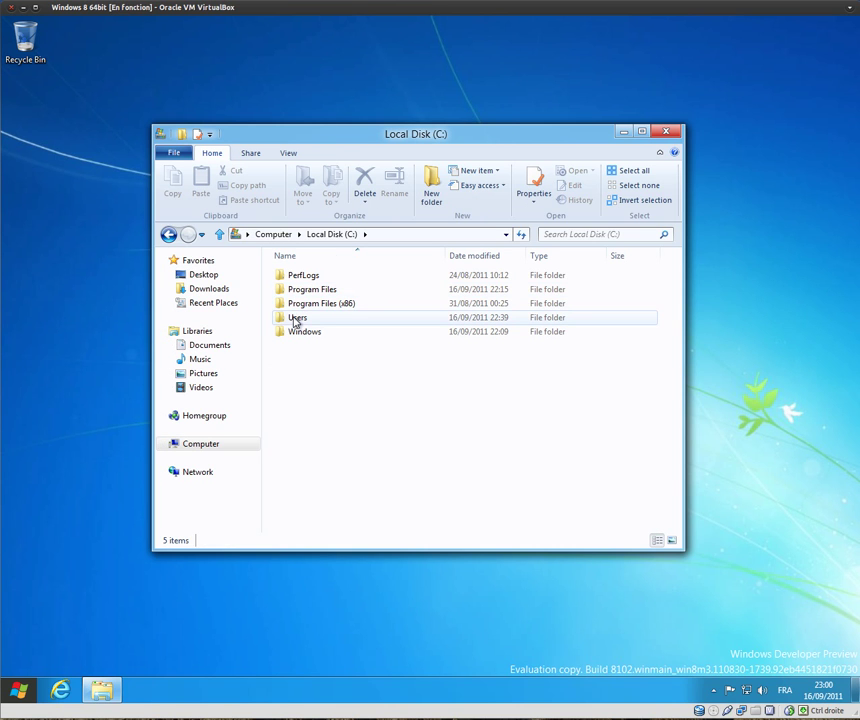
double_click(303, 299)
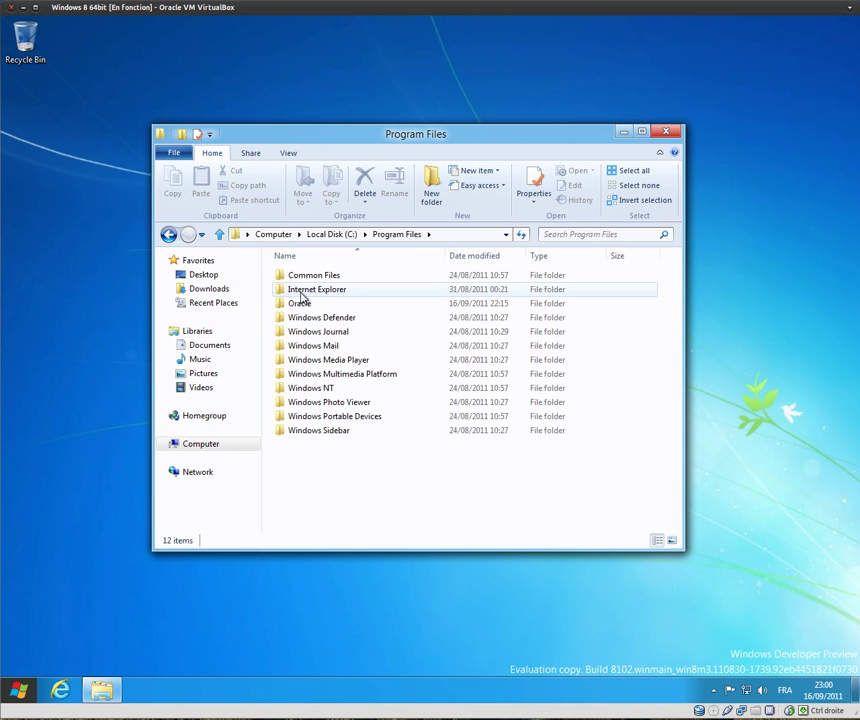
double_click(300, 346)
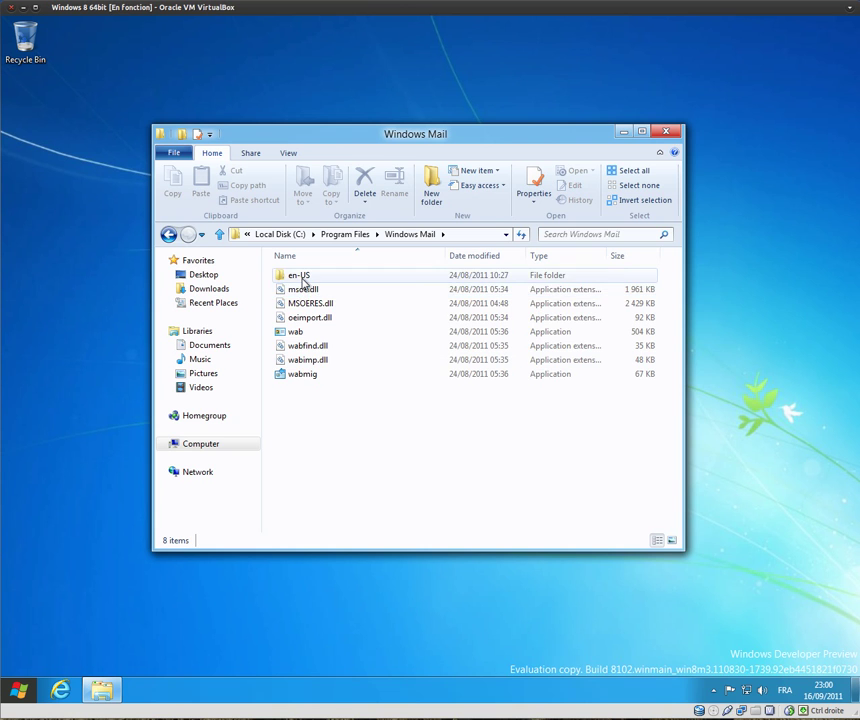
double_click(300, 276)
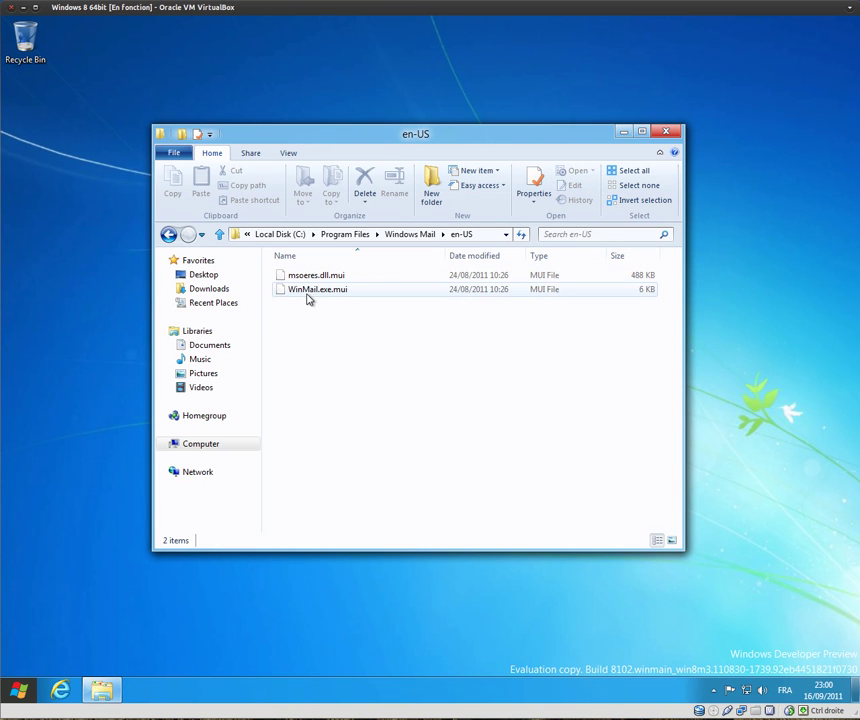
click(407, 236)
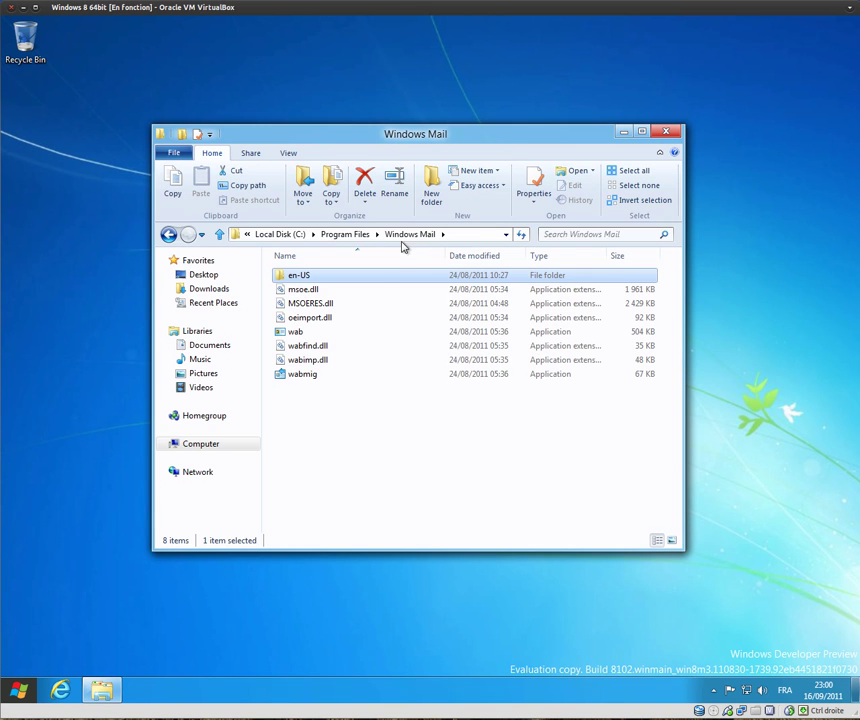
Run the wabmig and wab applications from the Windows Mail folder, closing each window after viewing it
double_click(303, 374)
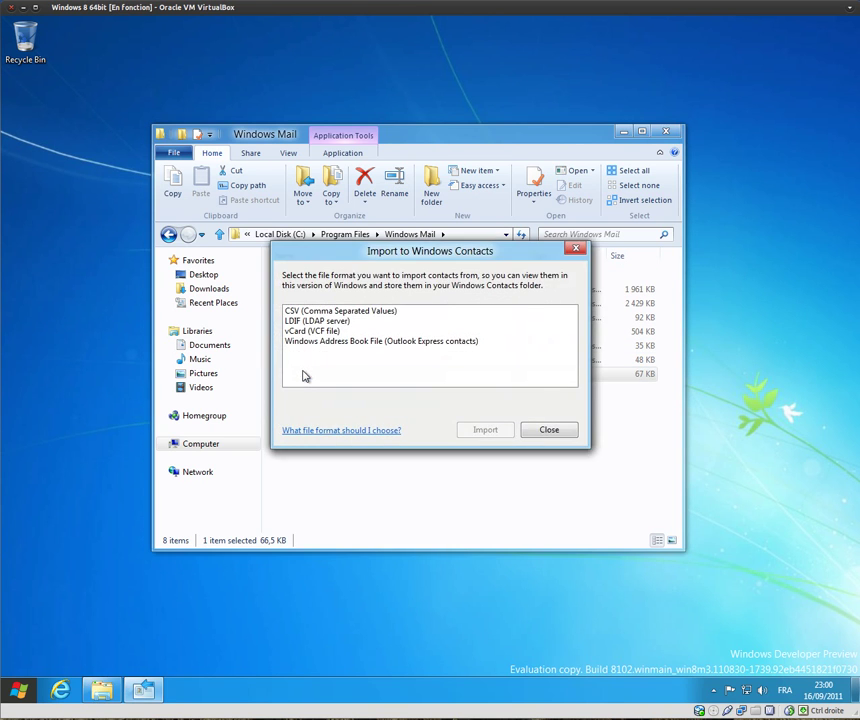
click(545, 430)
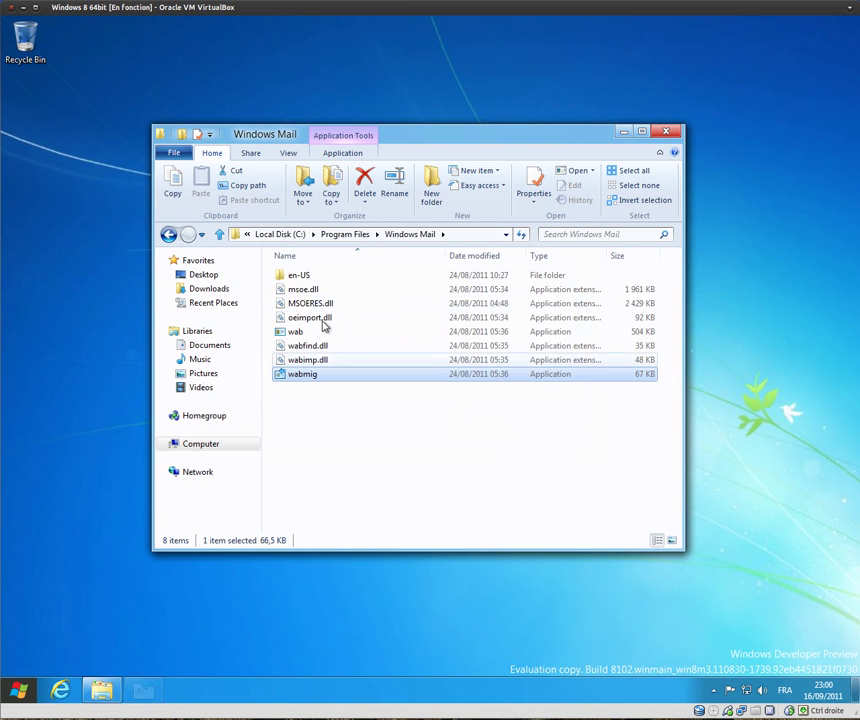
double_click(292, 331)
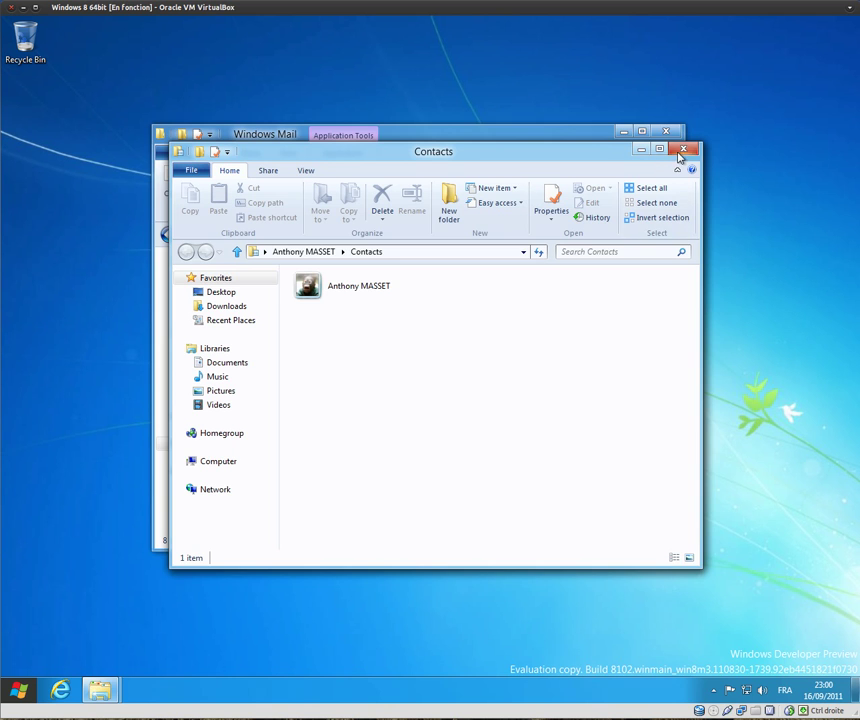
click(681, 151)
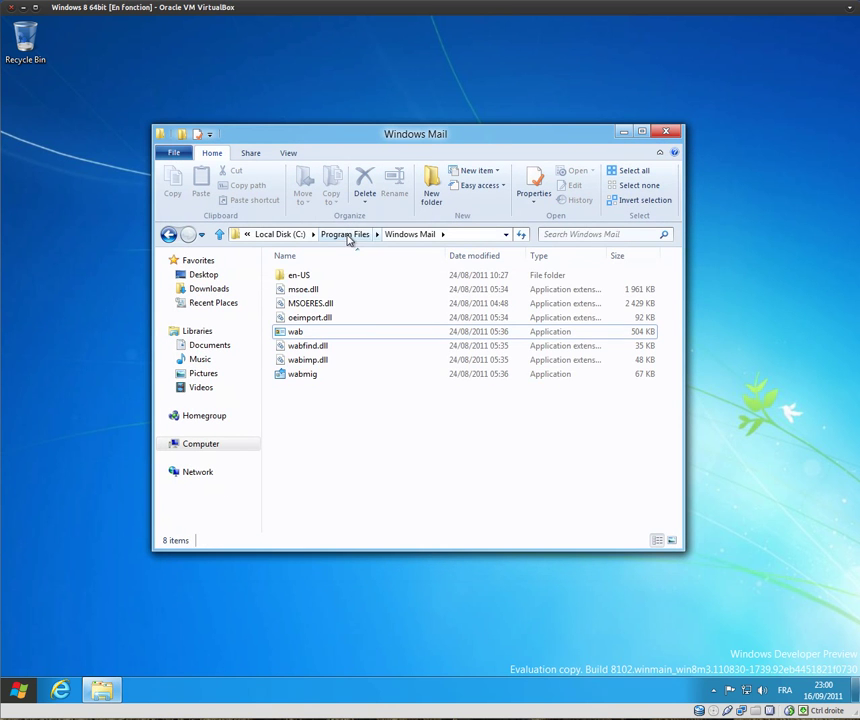
Look inside the Windows Photo Viewer folder in Program Files and its en-US subfolder, and close the Explorer window
click(352, 236)
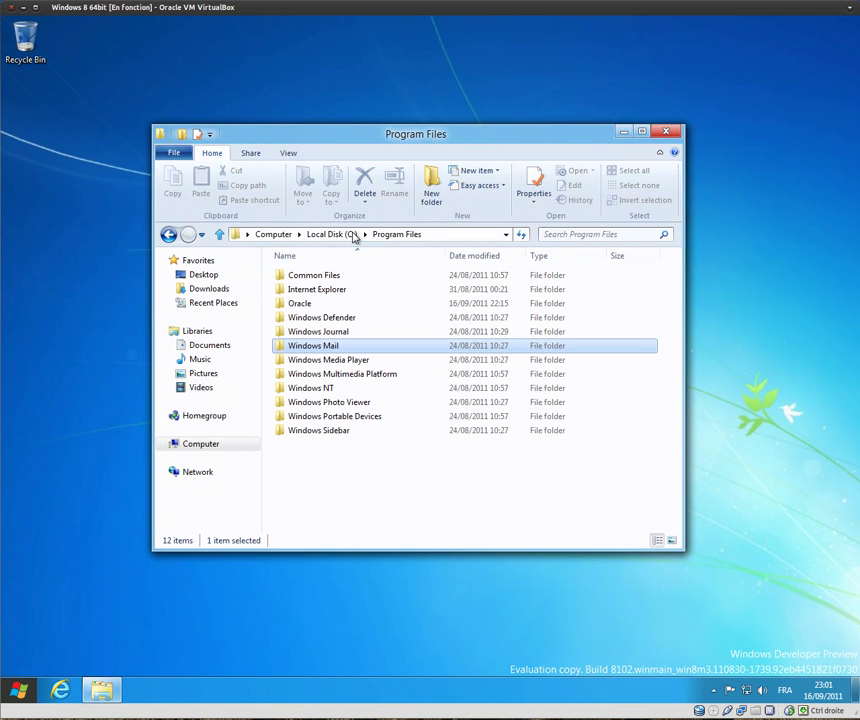
double_click(315, 402)
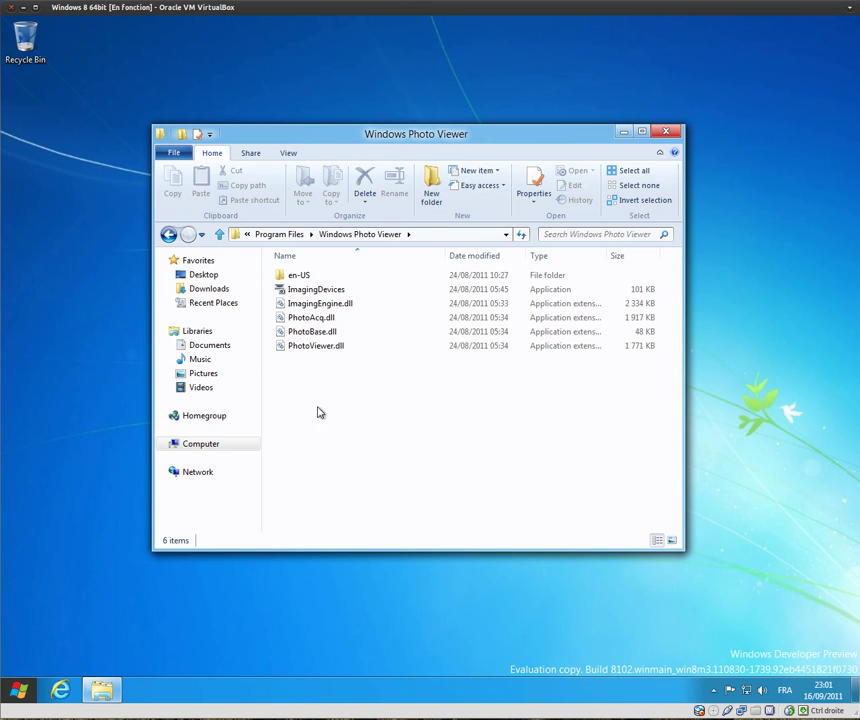
double_click(317, 281)
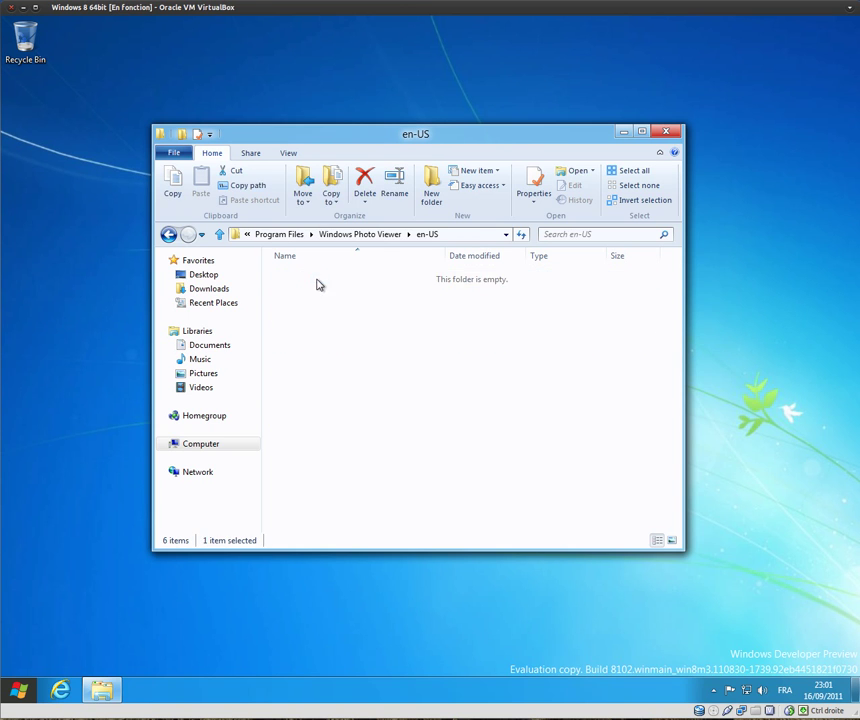
click(664, 133)
Launch the Picstream app from the Start screen and return to Start
click(17, 695)
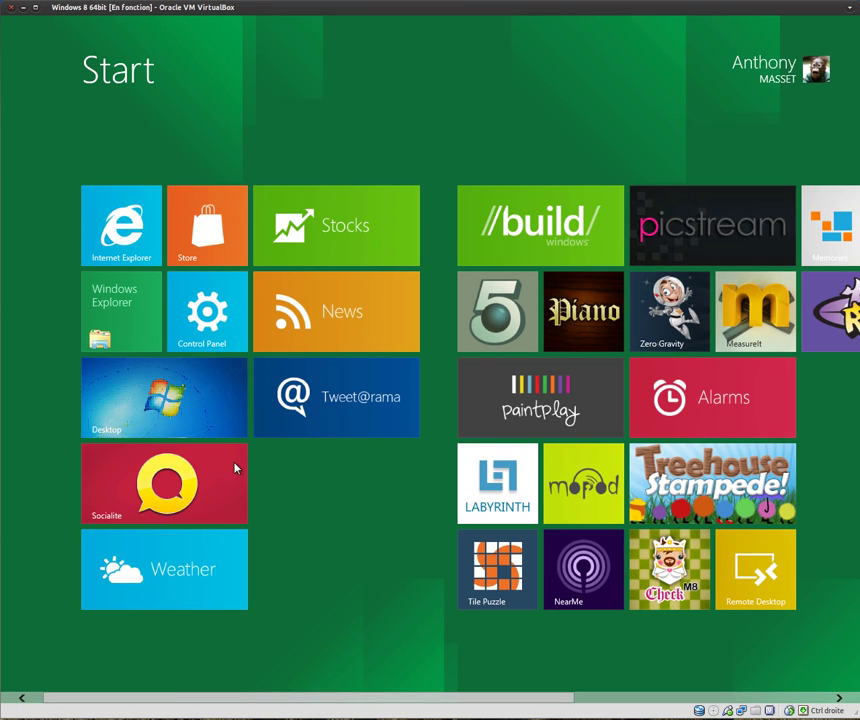
scroll(461, 455, down, 1)
scroll(461, 455, down, 3)
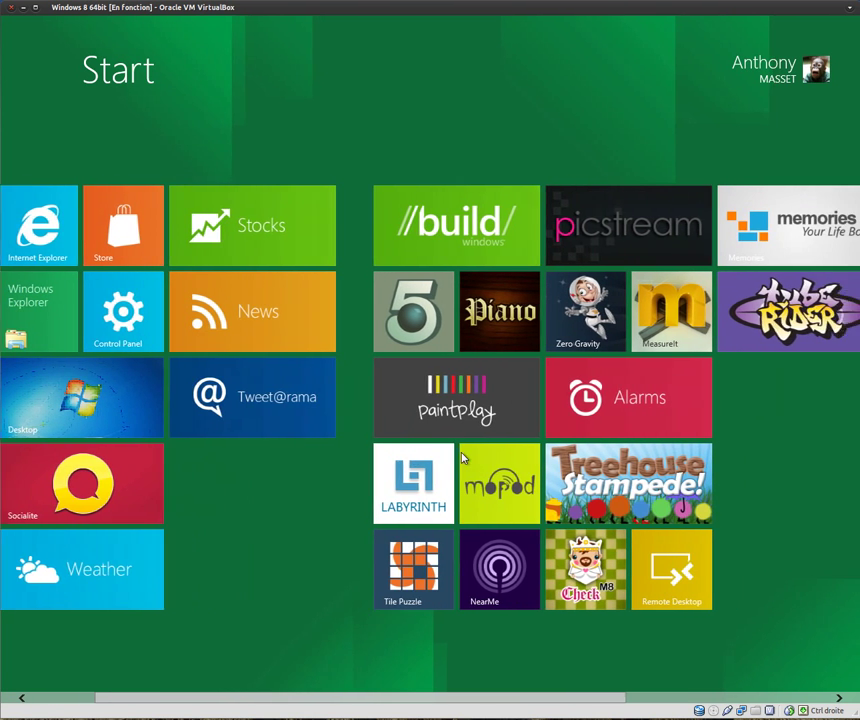
scroll(461, 455, down, 2)
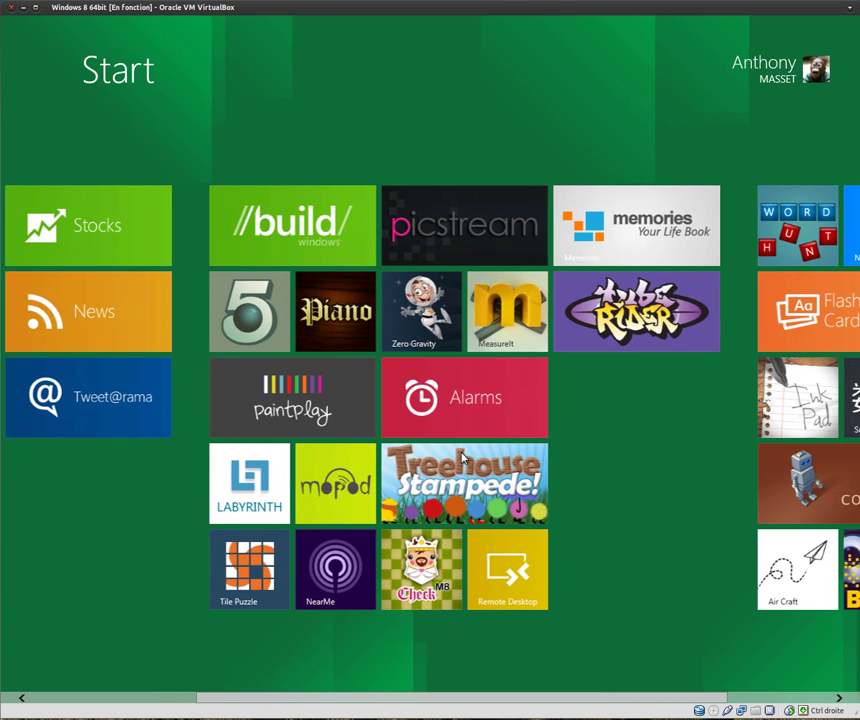
scroll(461, 458, down, 2)
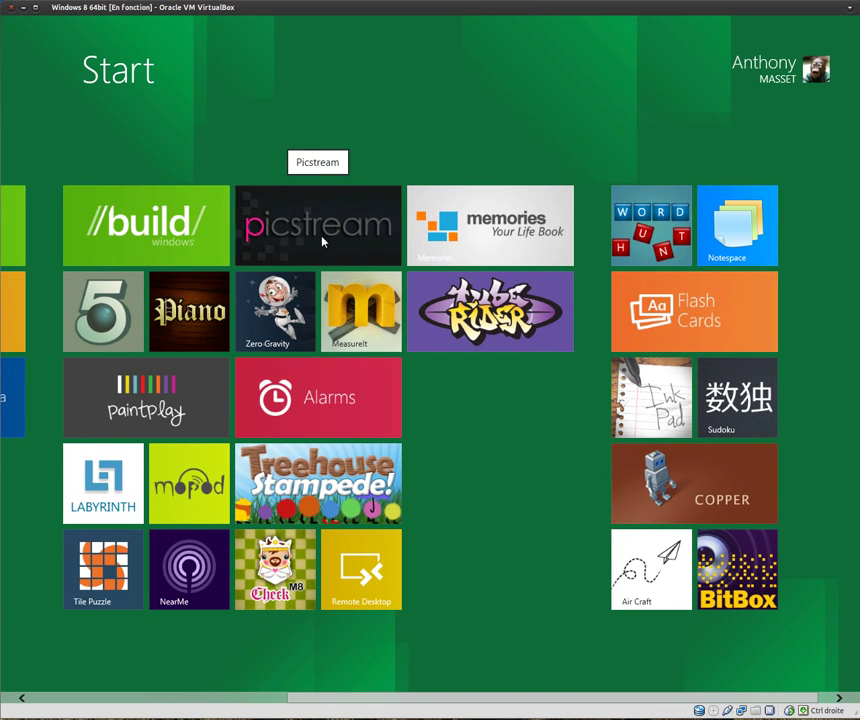
click(379, 238)
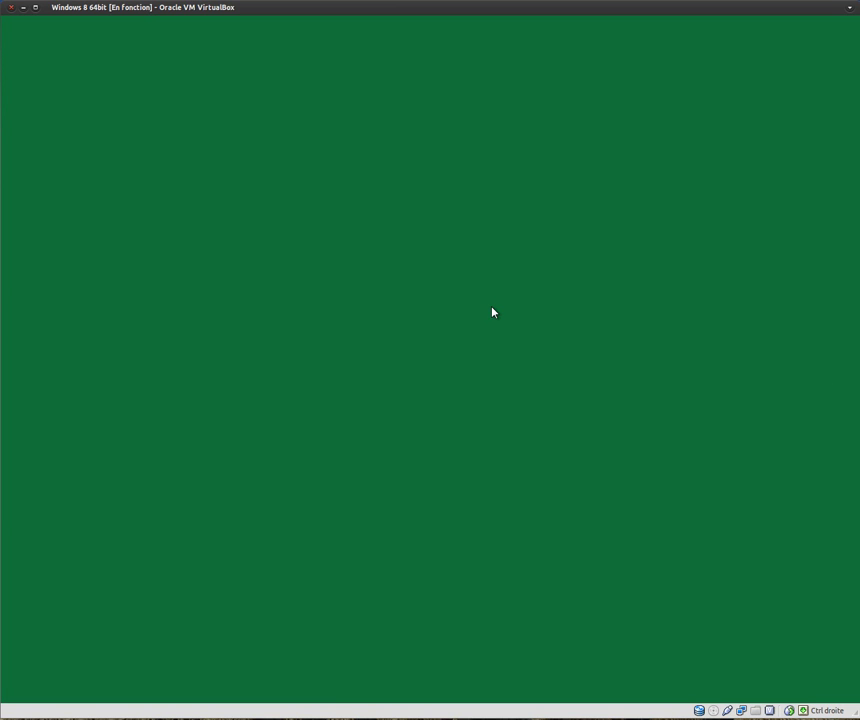
key(super)
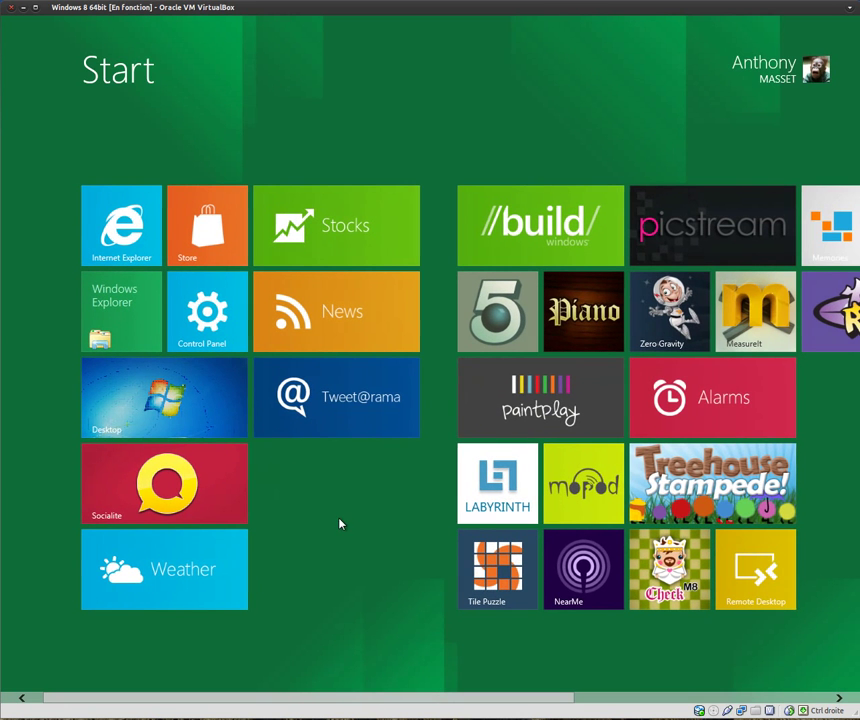
Look through the app tiles across the Start screen
scroll(341, 485, down, 3)
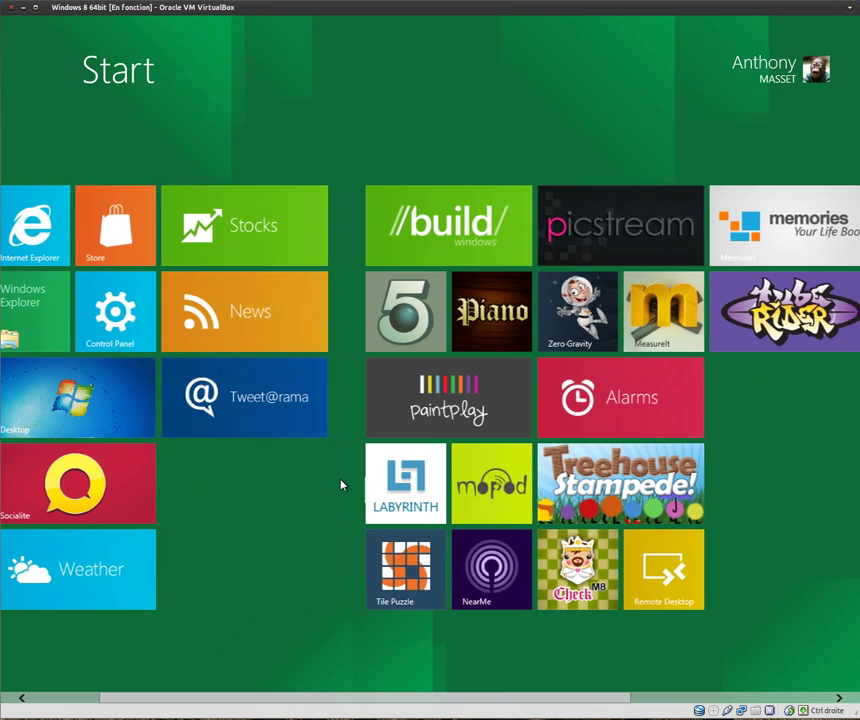
scroll(341, 485, down, 2)
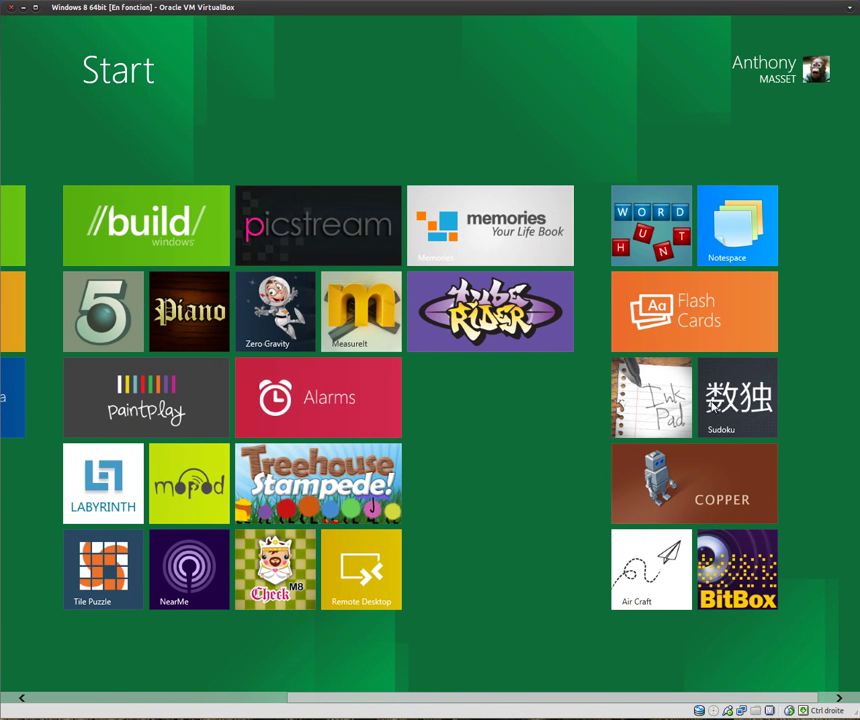
scroll(442, 427, up, 1)
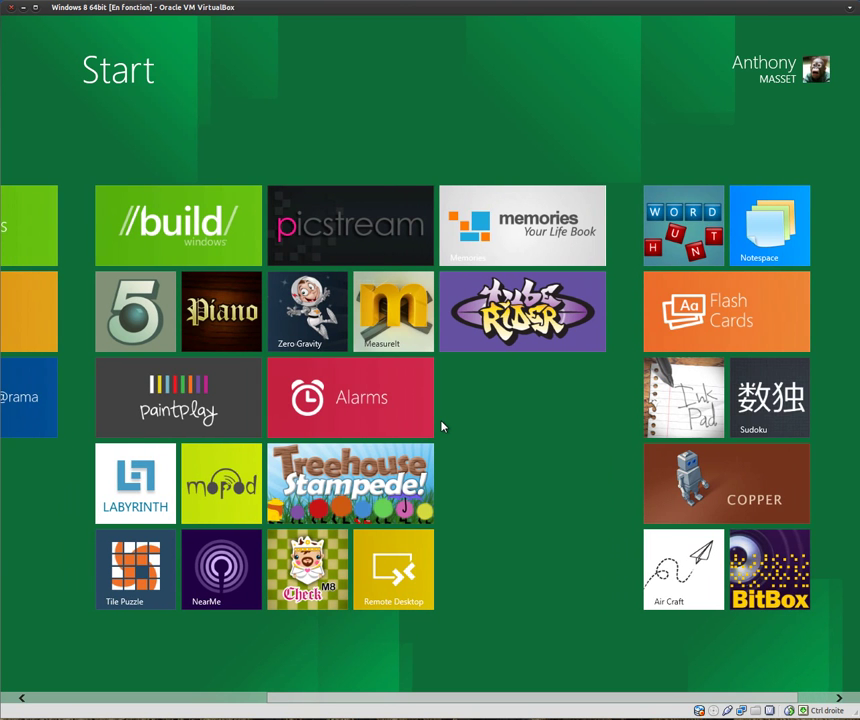
scroll(442, 427, up, 4)
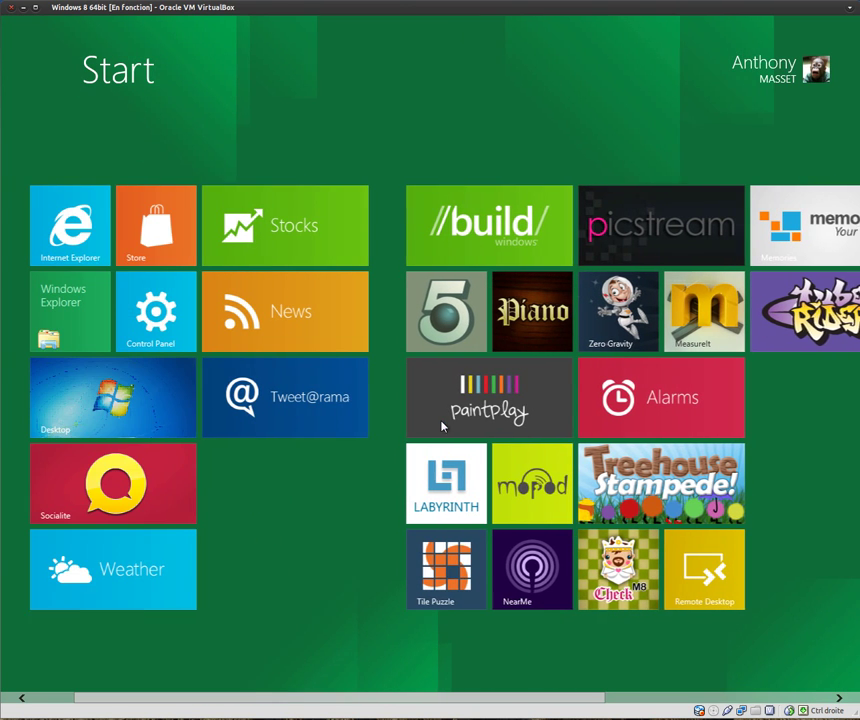